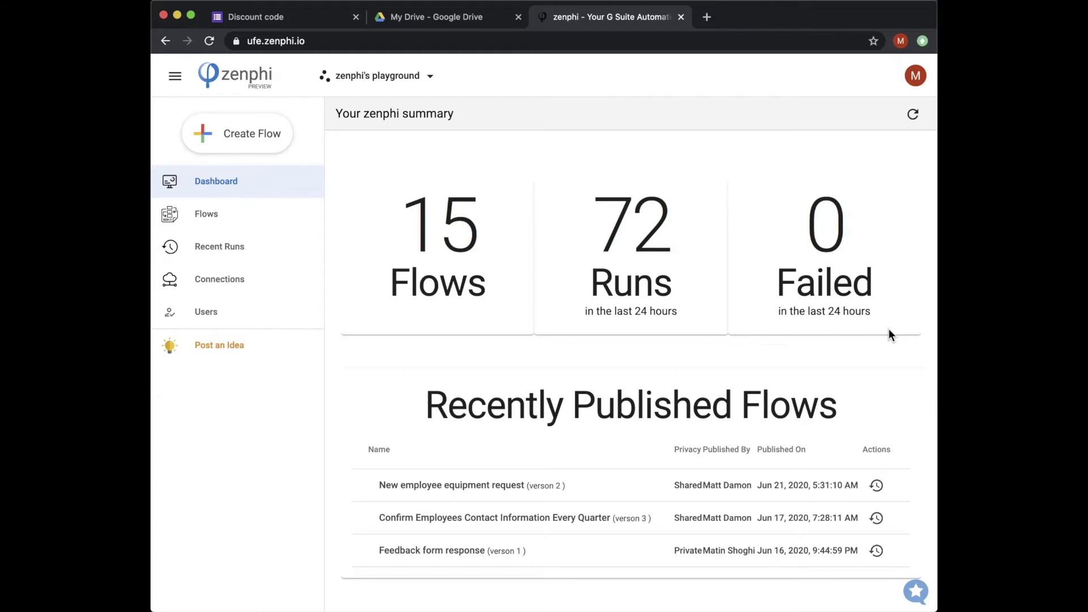
Step: Open the discount mail template in Word and turn 'name' in the greeting into {{name}}
{"action": "mouse_move", "coordinate": [834, 584]}
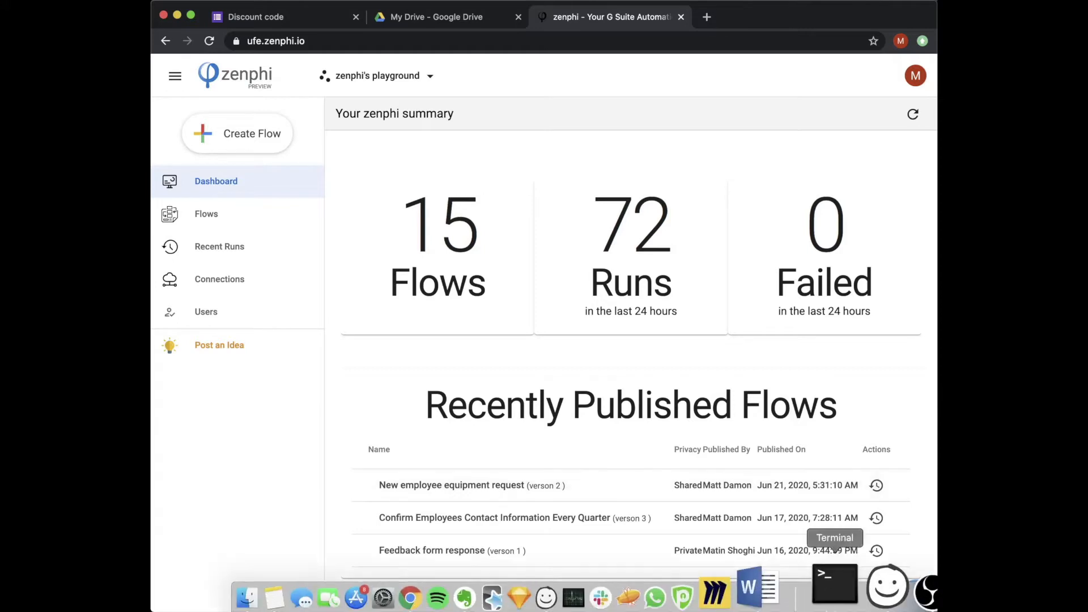
{"action": "left_click", "coordinate": [781, 582]}
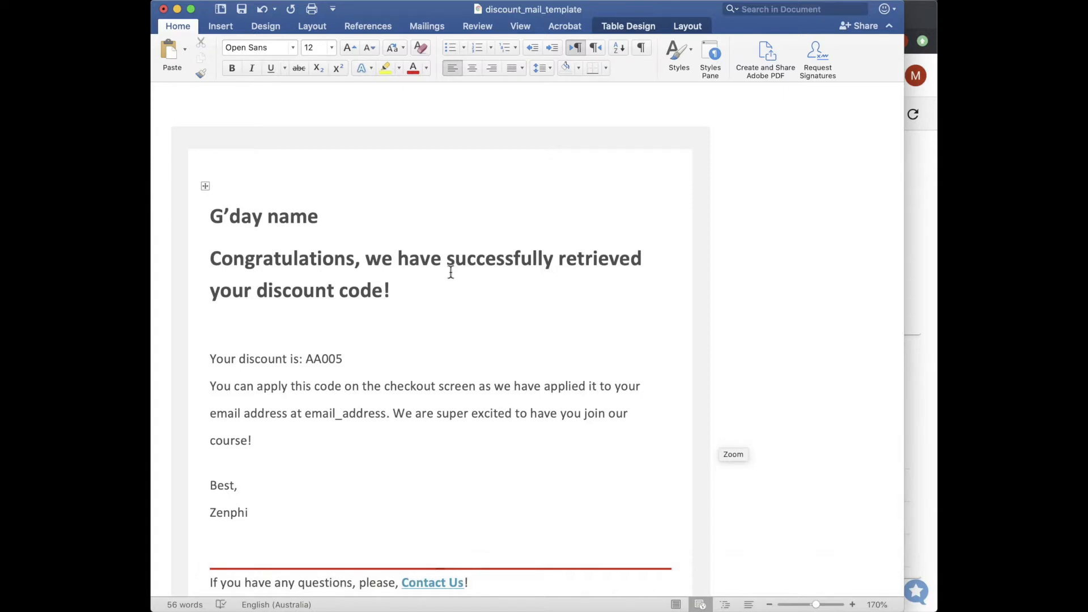
{"action": "left_click", "coordinate": [267, 214]}
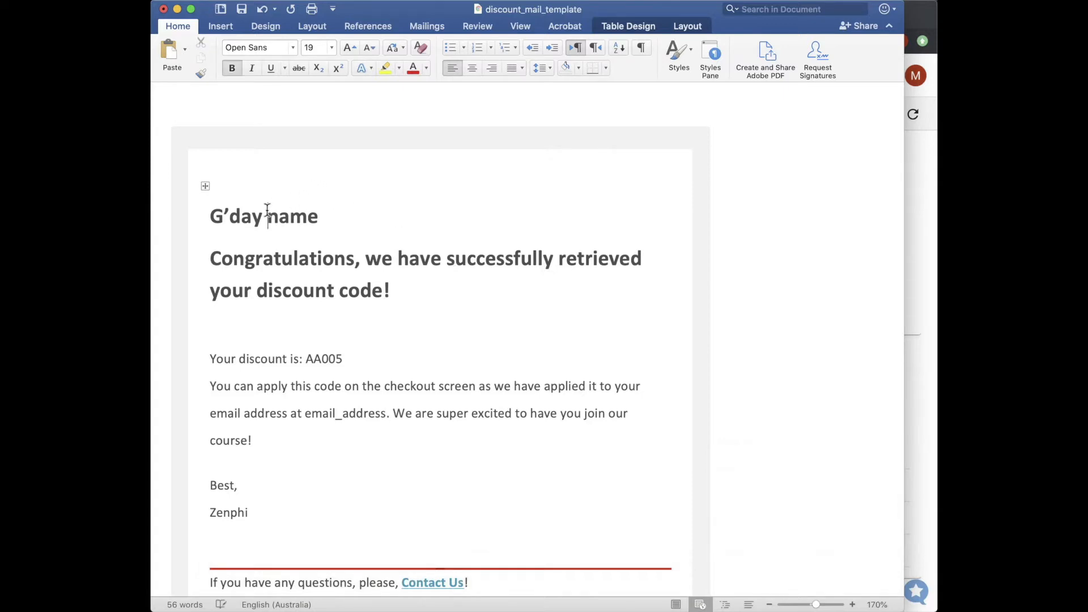
{"action": "type", "text": "{{"}
{"action": "key", "text": "Right"}
{"action": "key", "text": "Right"}
{"action": "key", "text": "Right"}
{"action": "key", "text": "Right"}
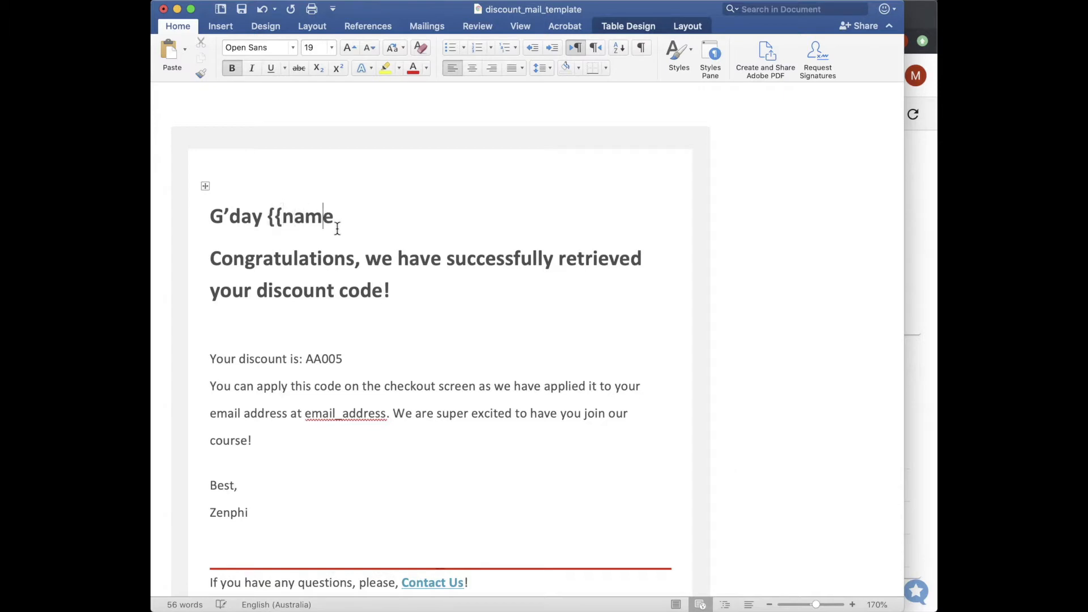
{"action": "type", "text": "}}"}
Step: Turn 'email_address' in the body into {{email_address}}
{"action": "left_click", "coordinate": [306, 418]}
{"action": "type", "text": "{{"}
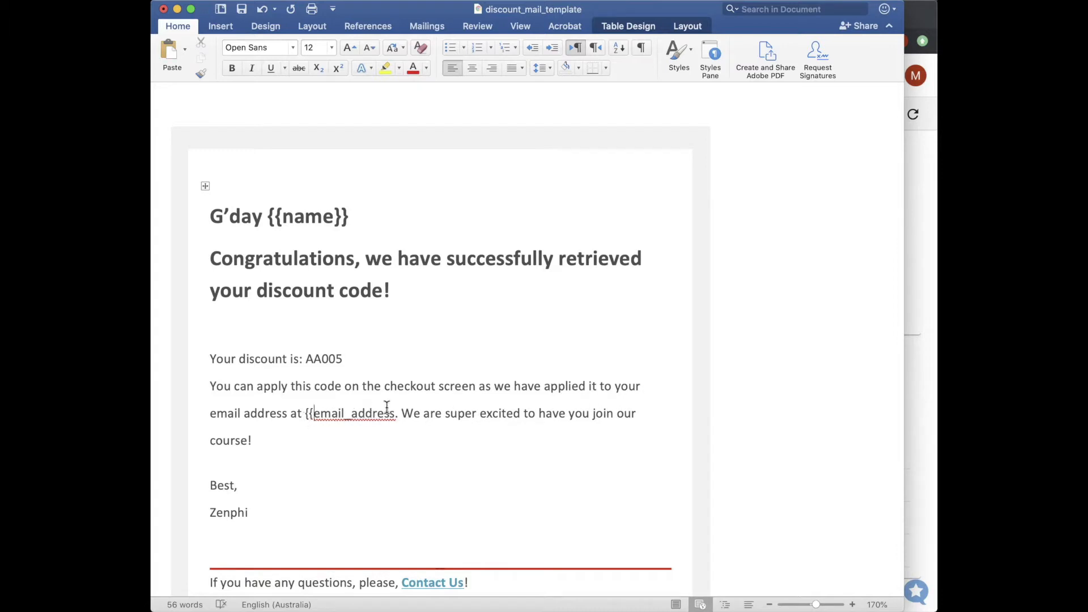
{"action": "left_click", "coordinate": [396, 414]}
{"action": "type", "text": "}}"}
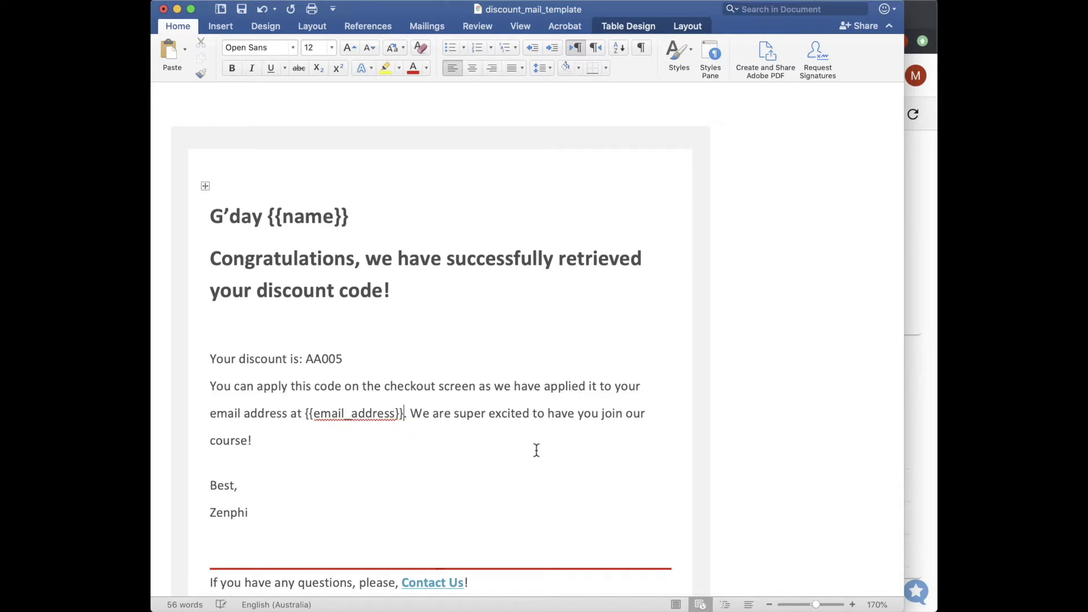
{"action": "left_click", "coordinate": [913, 374]}
Step: Upload discount_mail_template.html from Finder into Google Drive's My Drive
{"action": "left_click", "coordinate": [451, 22]}
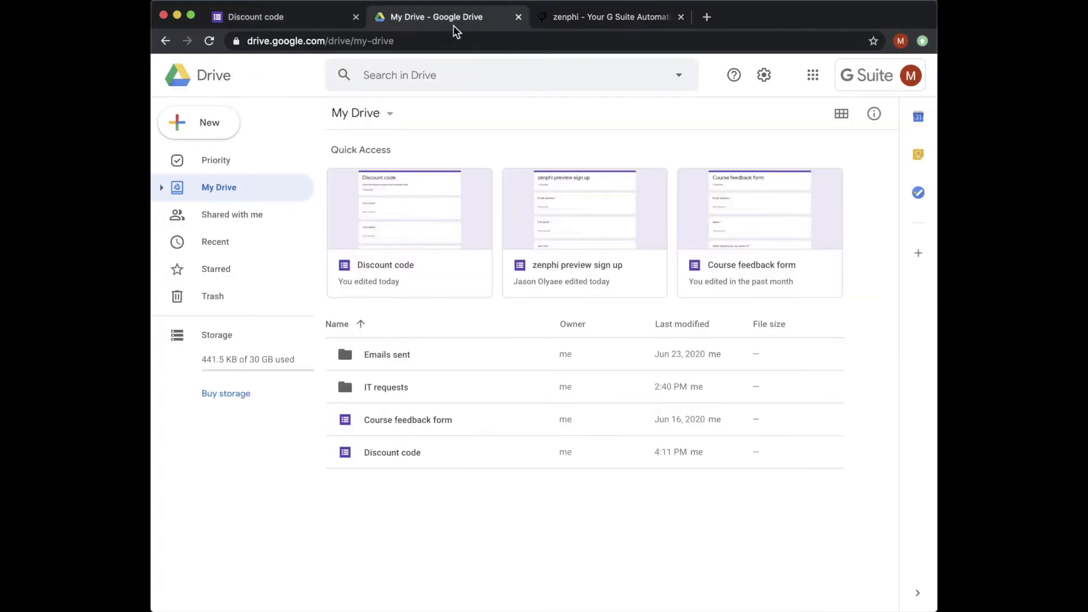
{"action": "left_click", "coordinate": [294, 590]}
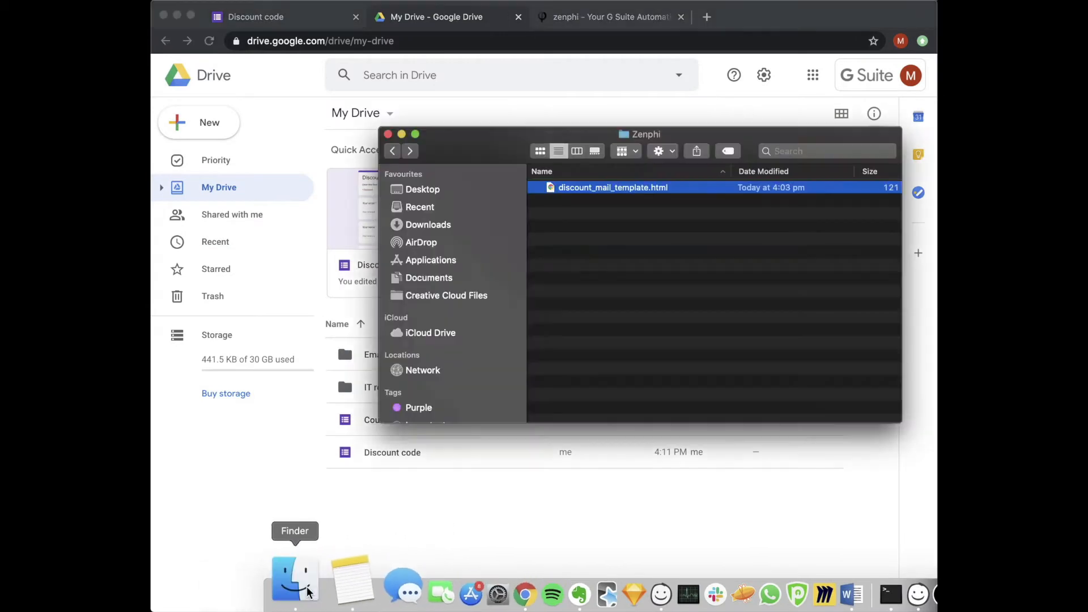
{"action": "left_click", "coordinate": [595, 188]}
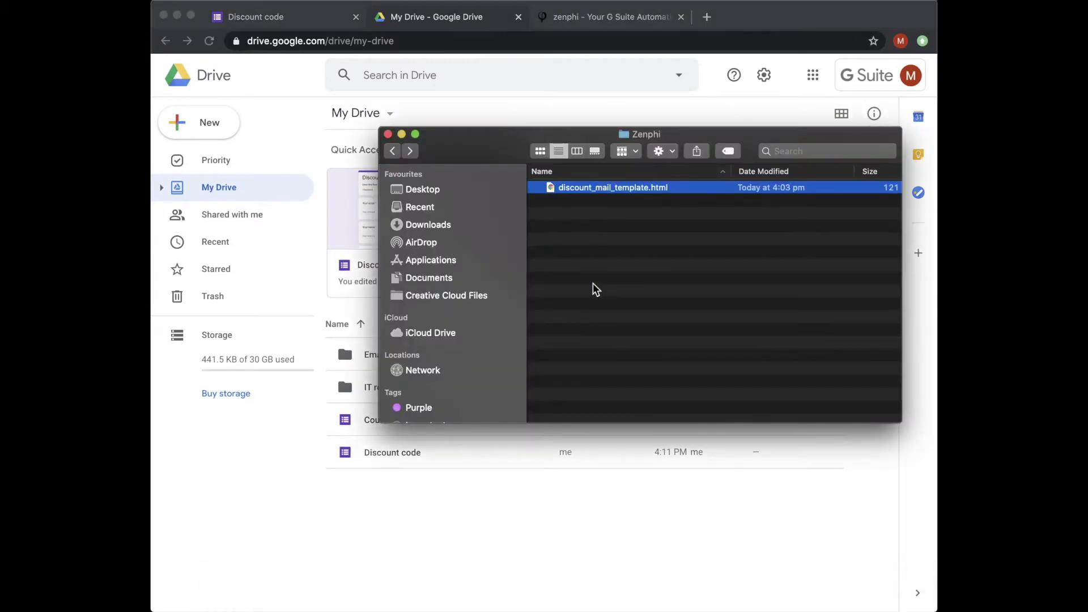
{"action": "key", "text": "Escape"}
{"action": "left_click_drag", "start_coordinate": [656, 194], "coordinate": [413, 396]}
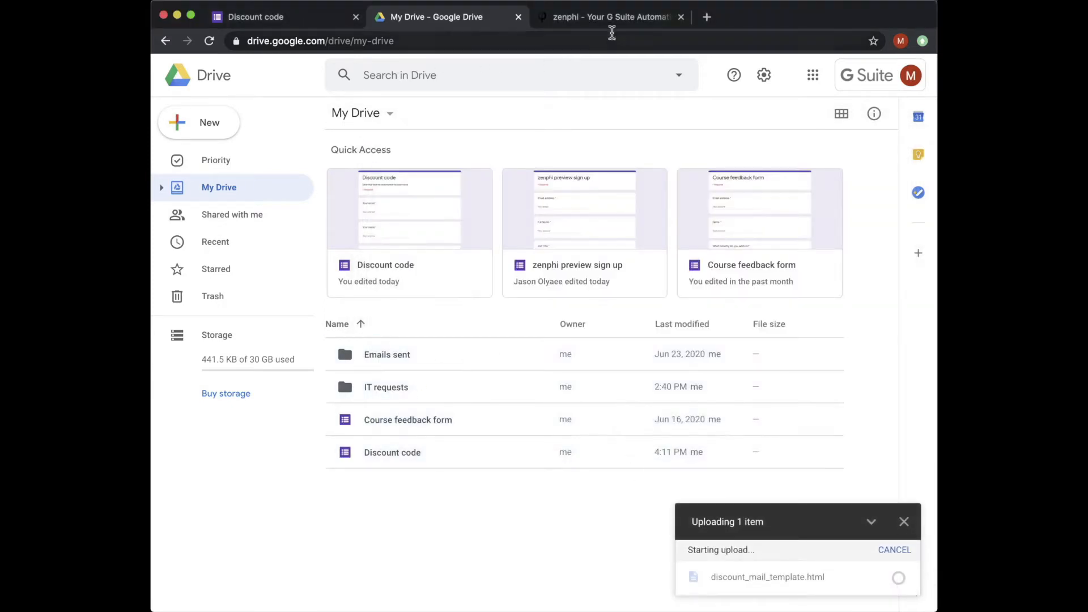
Step: Start a new zenphi flow named 'Feedback form response'
{"action": "left_click", "coordinate": [638, 18]}
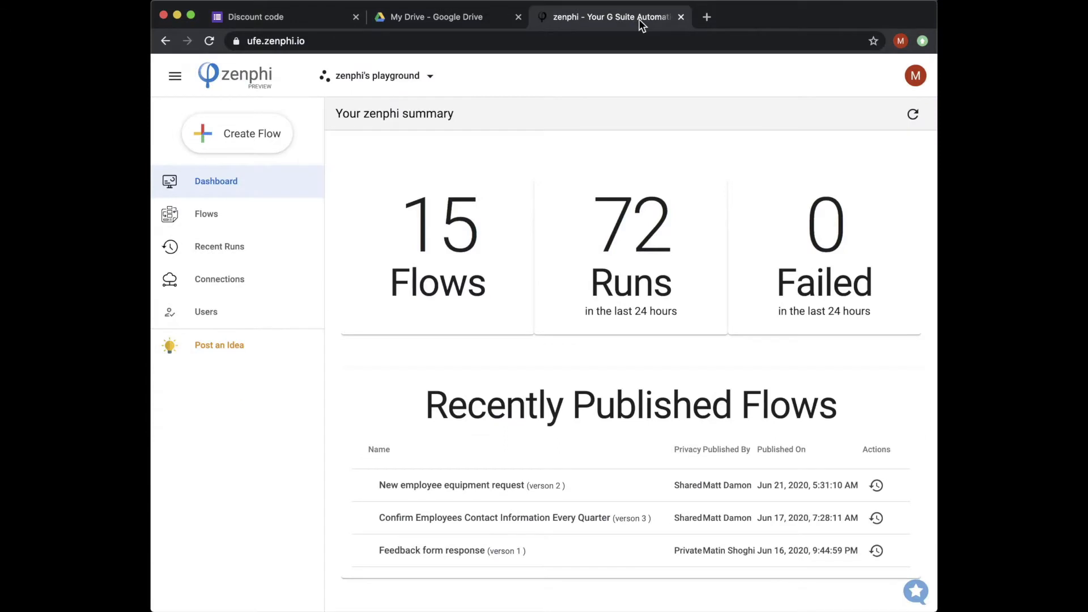
{"action": "left_click", "coordinate": [249, 150]}
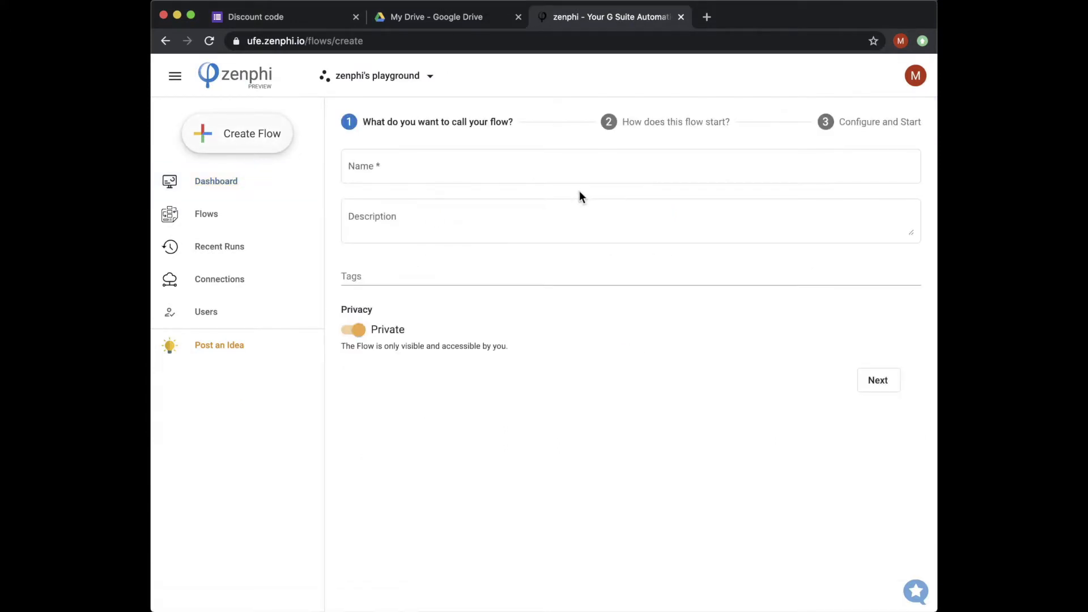
{"action": "left_click", "coordinate": [526, 174]}
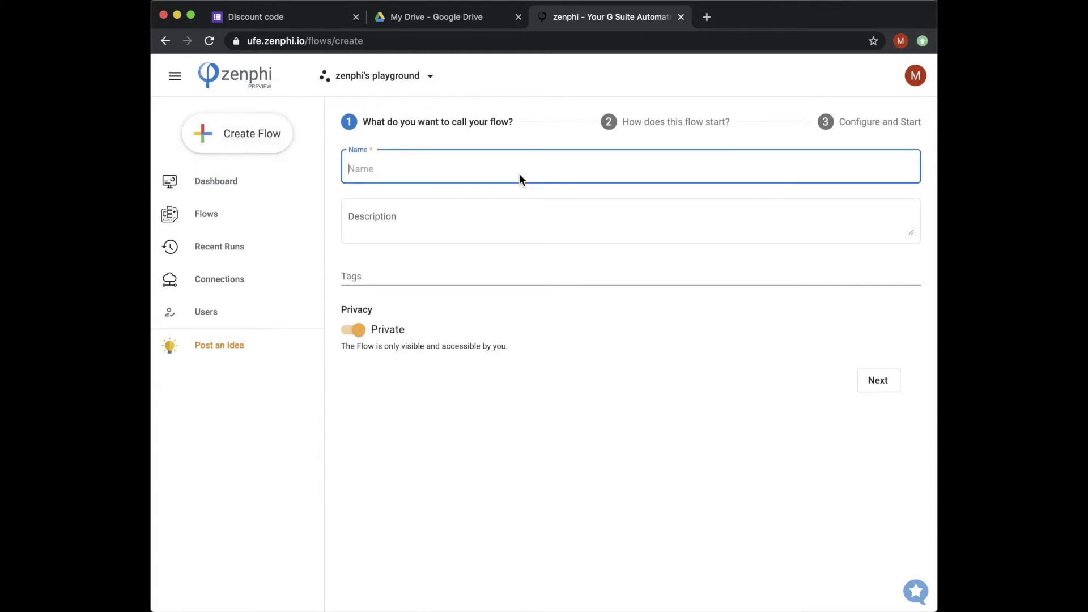
{"action": "type", "text": "Deefback"}
{"action": "key", "text": "super+a"}
{"action": "type", "text": "Feedback form reso"}
{"action": "type", "text": "onse"}
{"action": "left_click", "coordinate": [865, 377]}
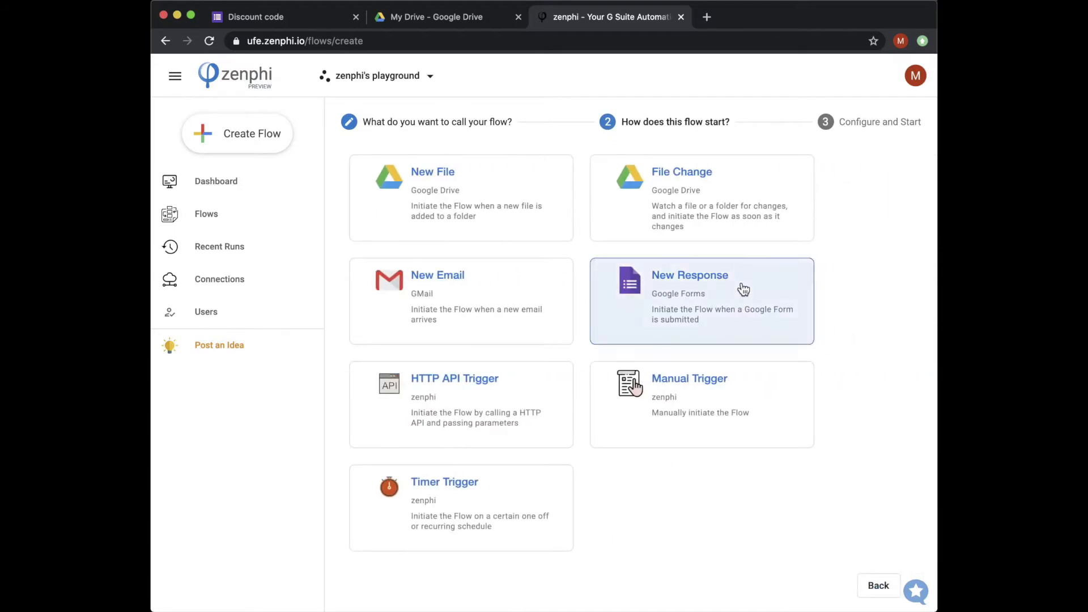
Step: Trigger it on new Google Forms responses to the Discount code form and create it
{"action": "left_click", "coordinate": [675, 284]}
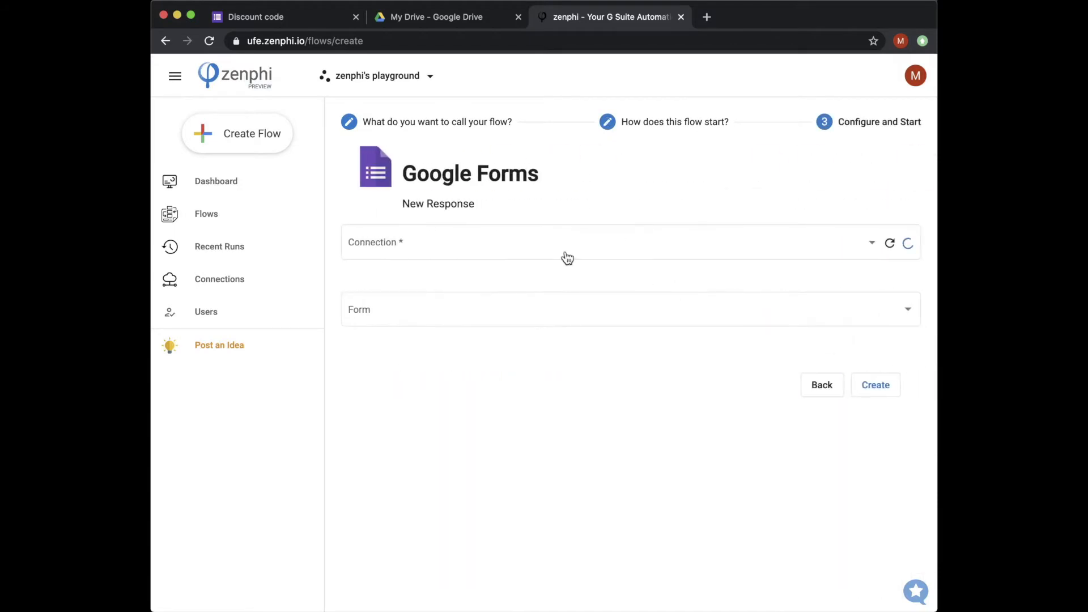
{"action": "left_click", "coordinate": [548, 249]}
{"action": "left_click", "coordinate": [478, 247]}
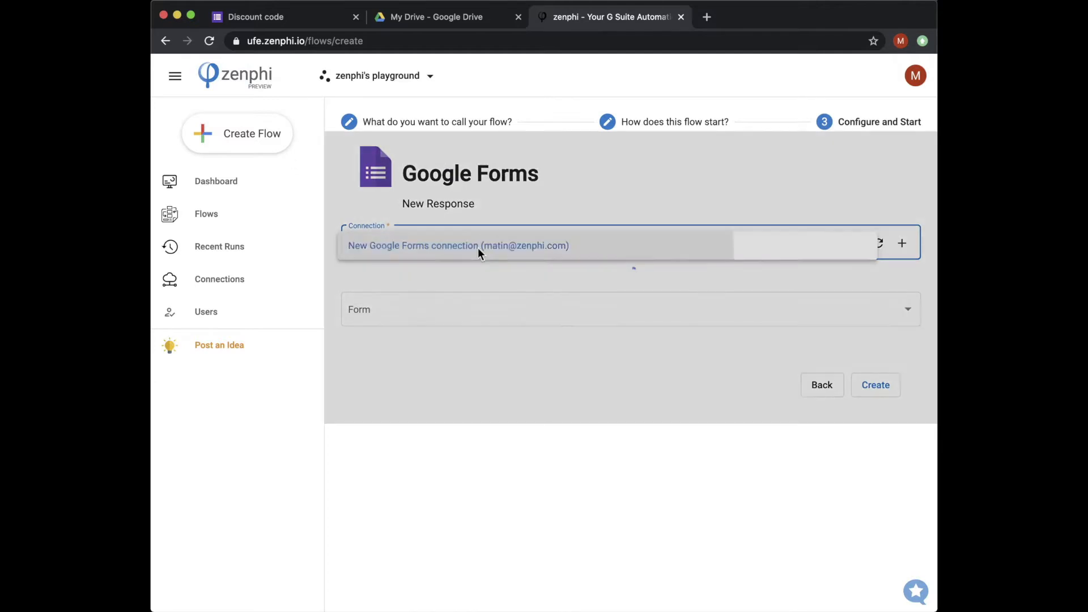
{"action": "left_click", "coordinate": [438, 317]}
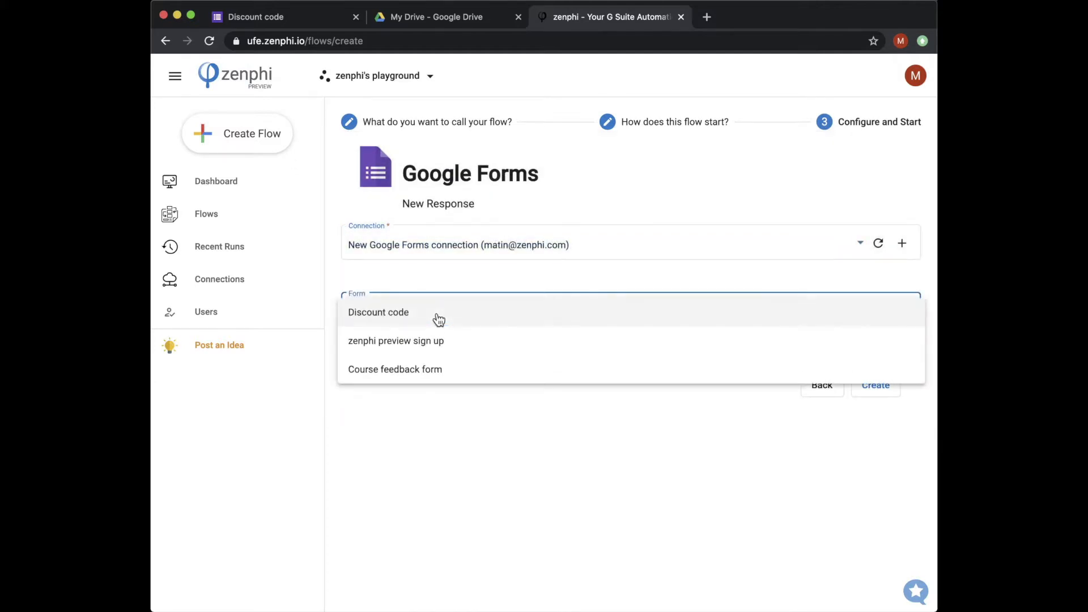
{"action": "left_click", "coordinate": [380, 315]}
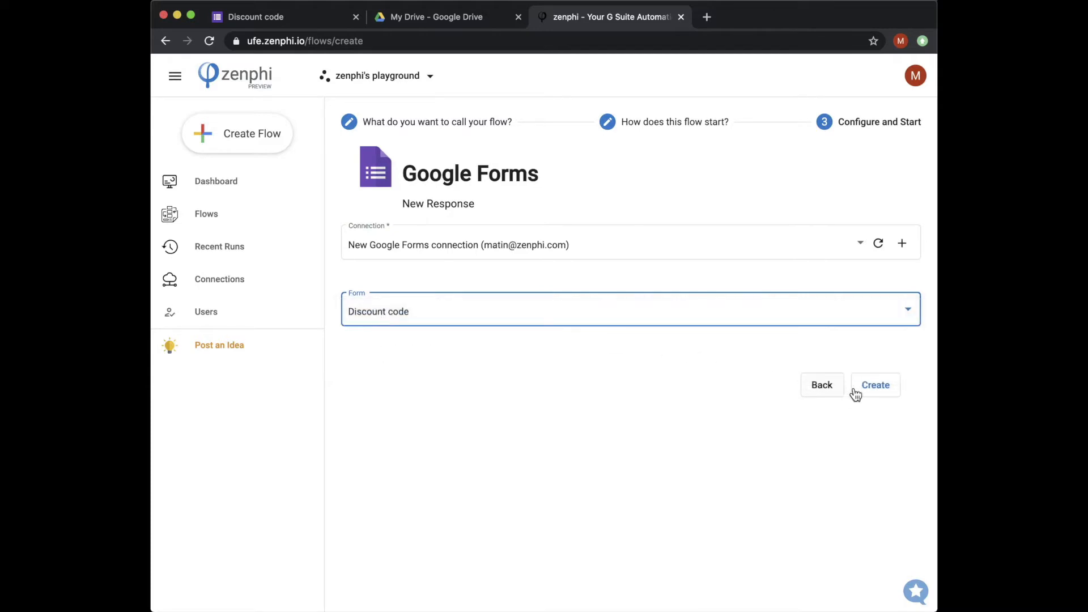
{"action": "left_click", "coordinate": [871, 390]}
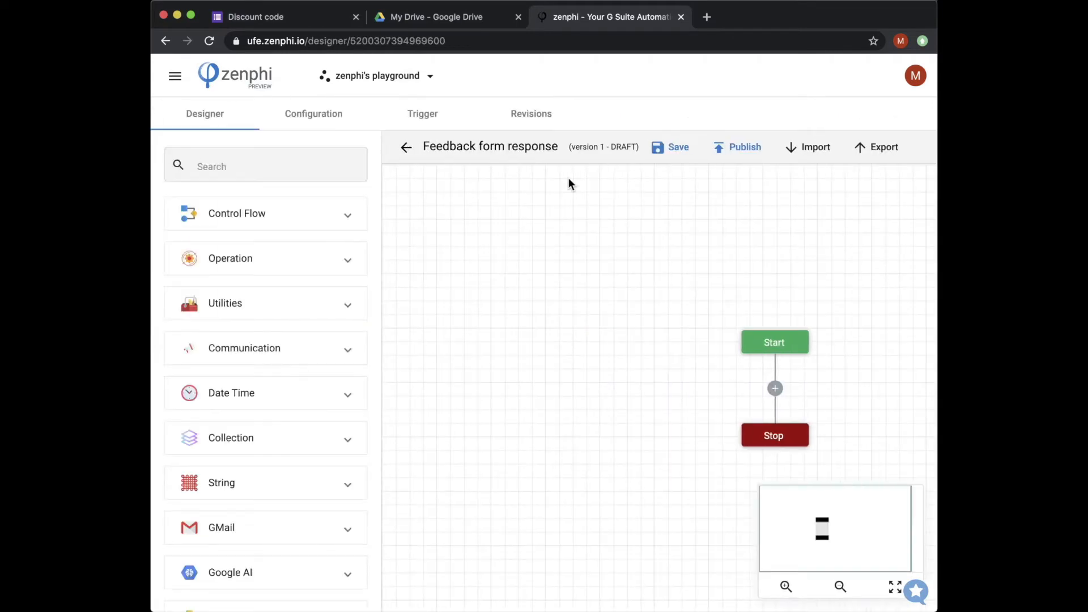
Step: Check the Discount code form, then return to the designer holding only Start and Stop
{"action": "left_click", "coordinate": [291, 23]}
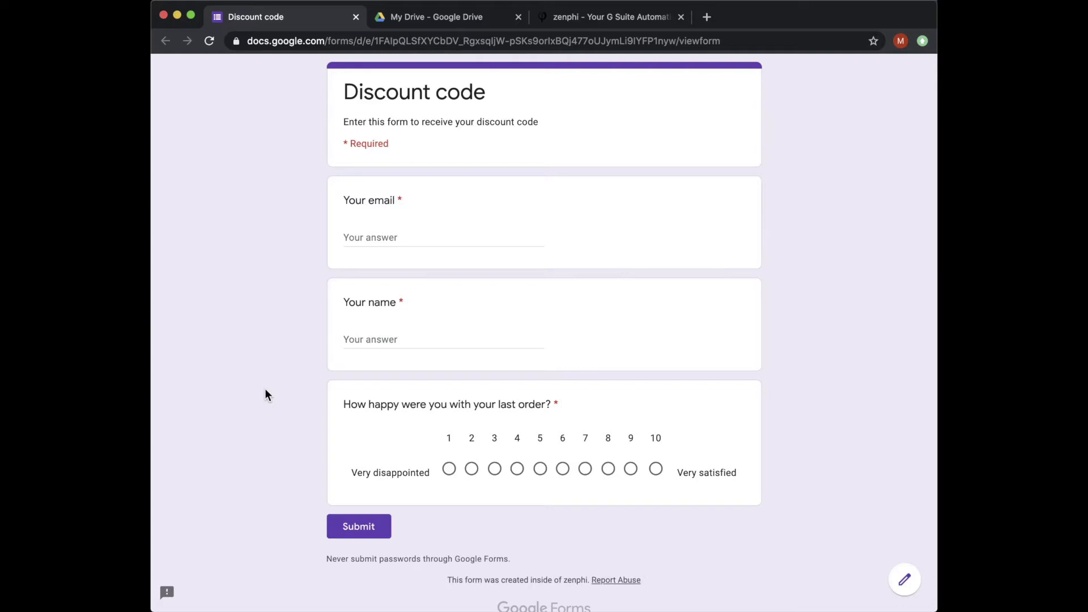
{"action": "left_click", "coordinate": [616, 18]}
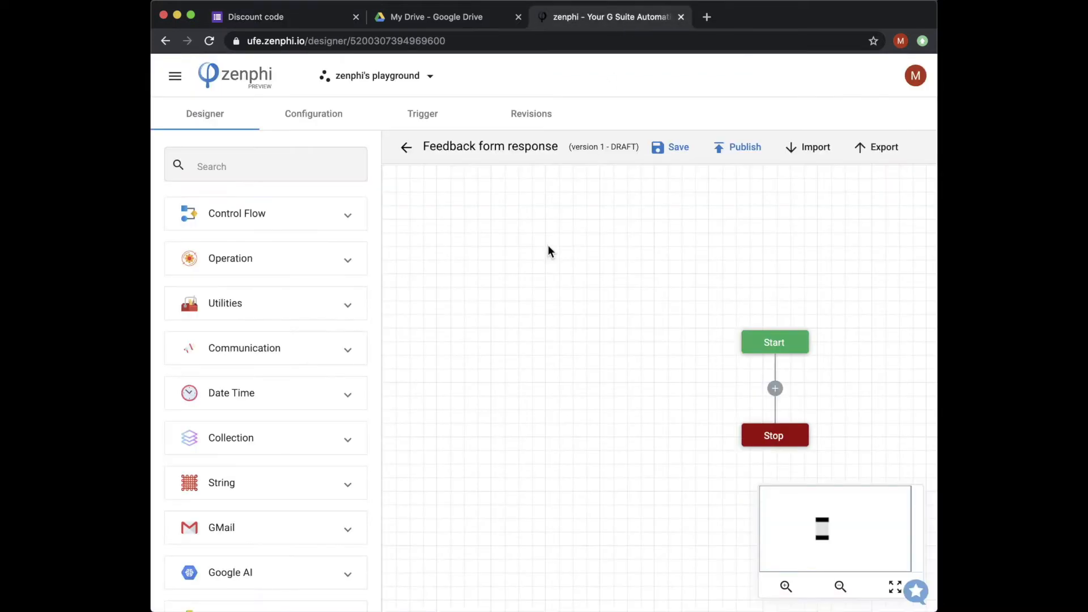
{"action": "left_click_drag", "start_coordinate": [580, 335], "coordinate": [543, 299]}
{"action": "left_click", "coordinate": [255, 165]}
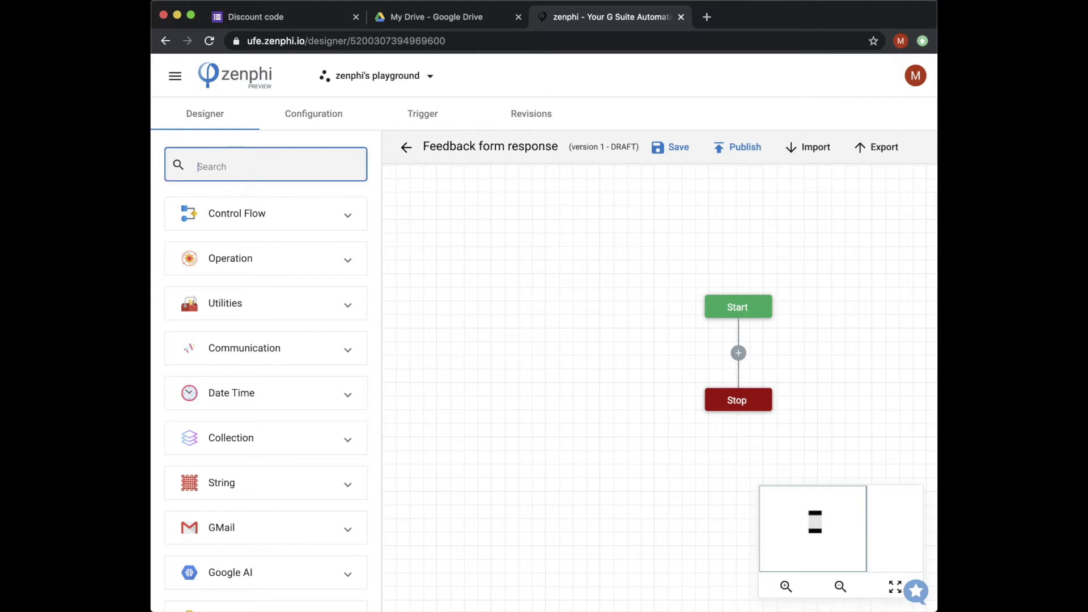
Step: Insert a Log To History step between Start and Stop
{"action": "type", "text": "Log"}
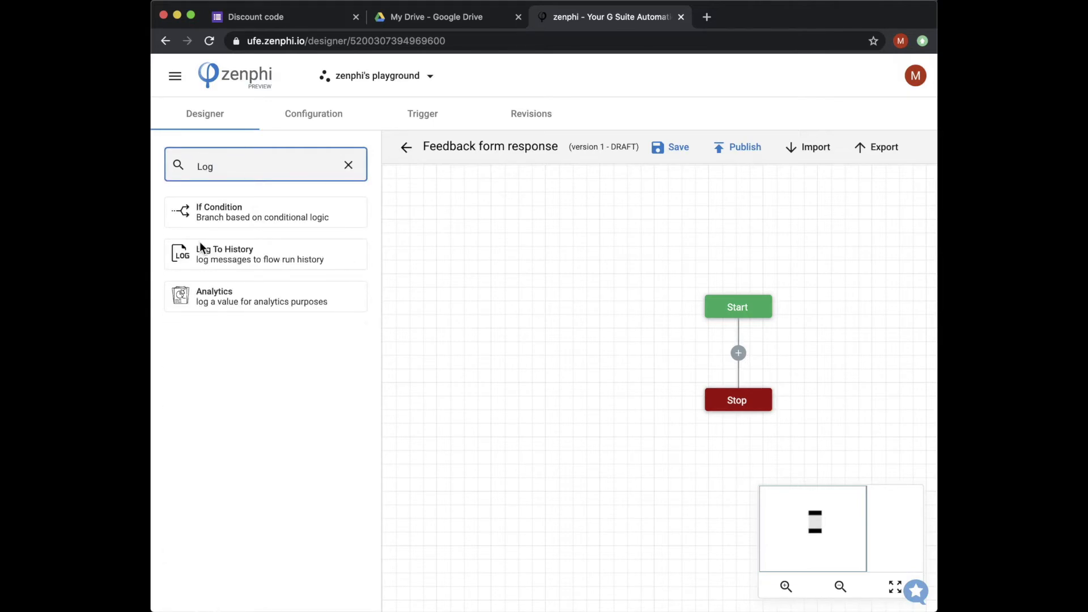
{"action": "left_click_drag", "start_coordinate": [193, 252], "coordinate": [739, 356]}
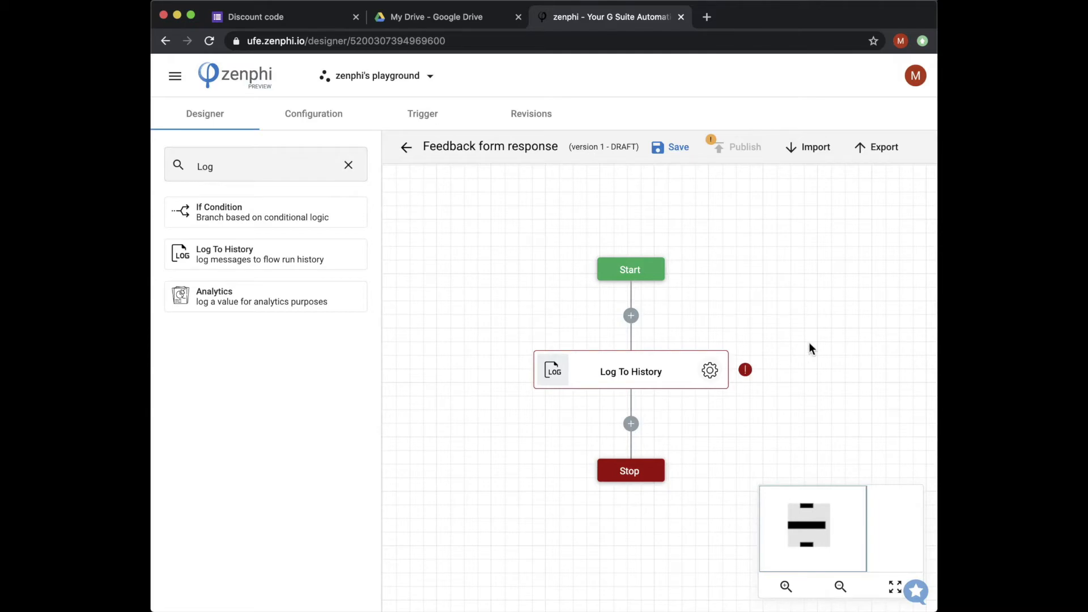
{"action": "left_click", "coordinate": [707, 371]}
Step: Set its message to the form's Your name and Your email tokens
{"action": "left_click", "coordinate": [677, 301]}
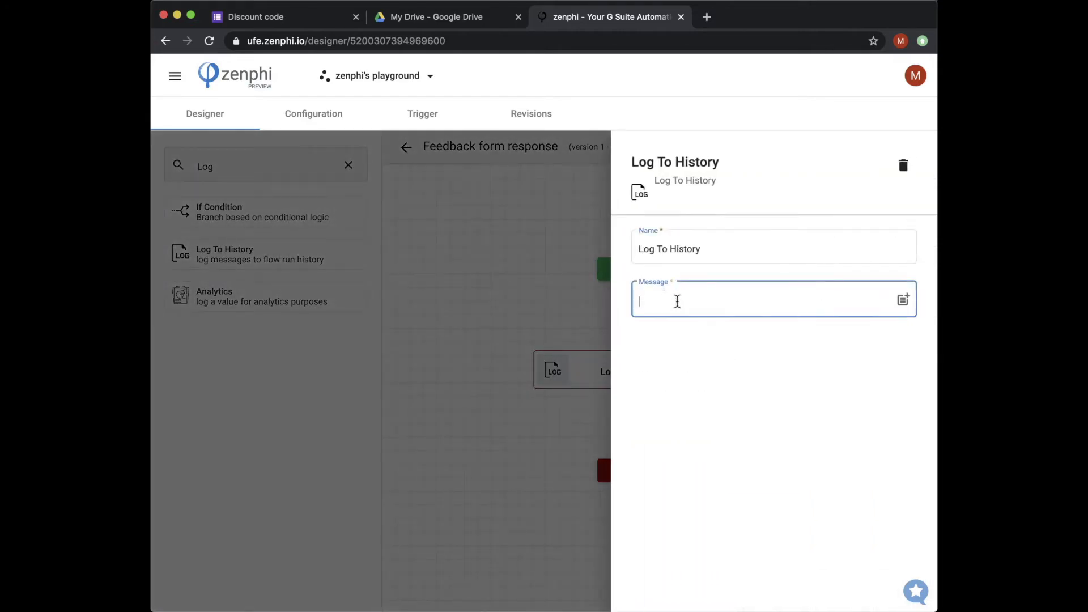
{"action": "left_click", "coordinate": [904, 306]}
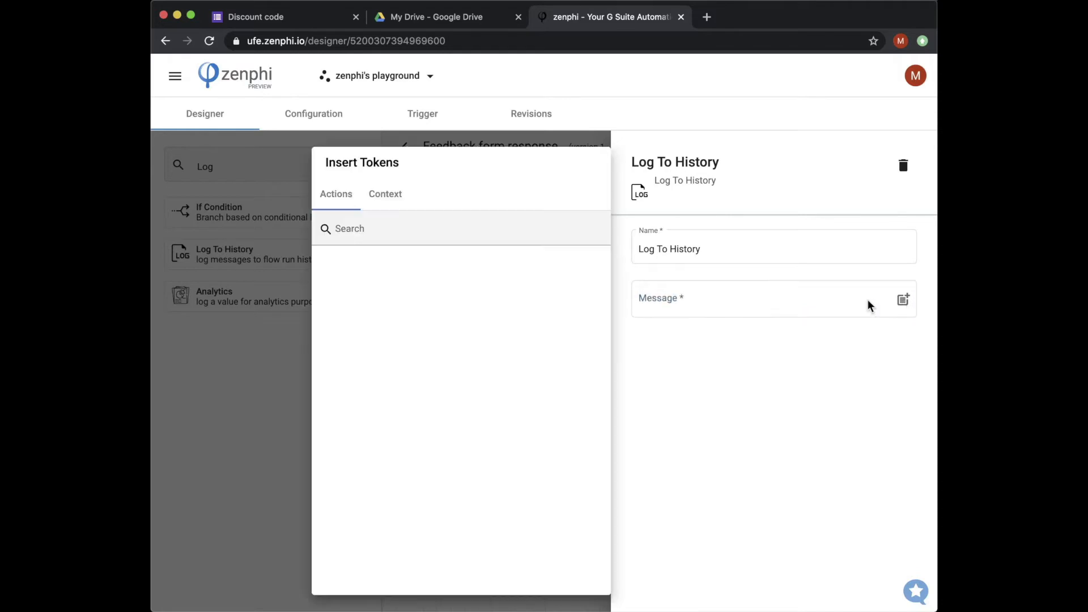
{"action": "left_click", "coordinate": [391, 193]}
{"action": "left_click", "coordinate": [325, 275]}
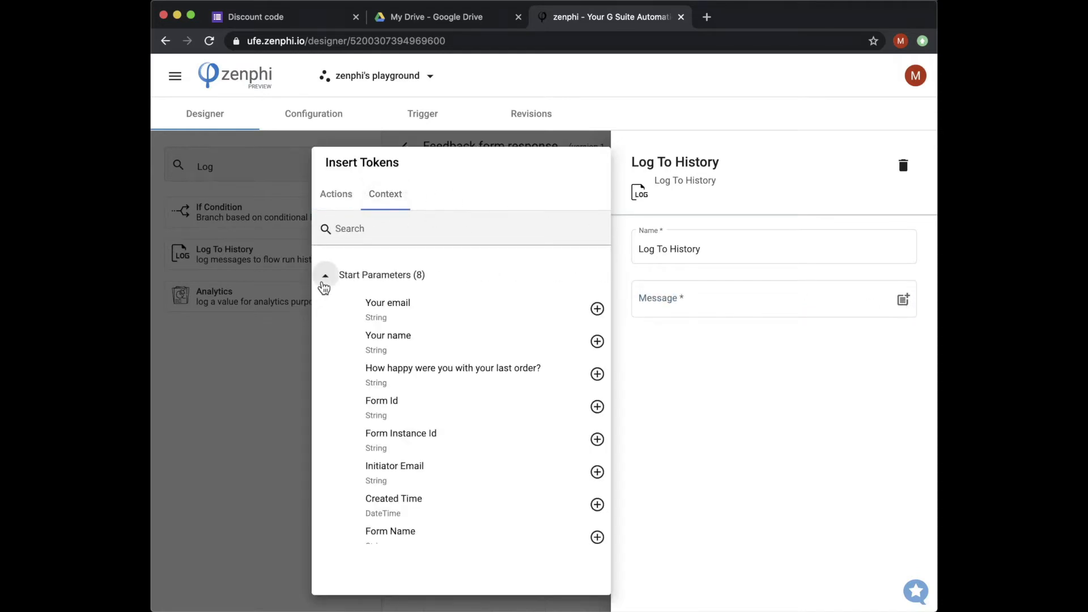
{"action": "left_click", "coordinate": [597, 342]}
{"action": "left_click", "coordinate": [751, 301]}
{"action": "left_click", "coordinate": [598, 309]}
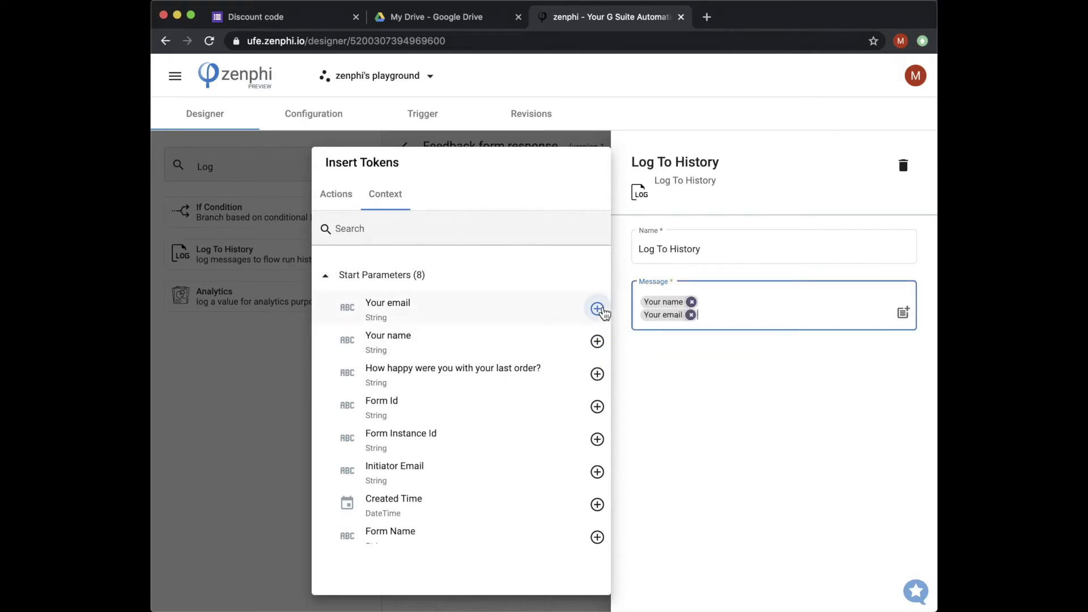
{"action": "left_click", "coordinate": [262, 466]}
{"action": "left_click", "coordinate": [365, 480]}
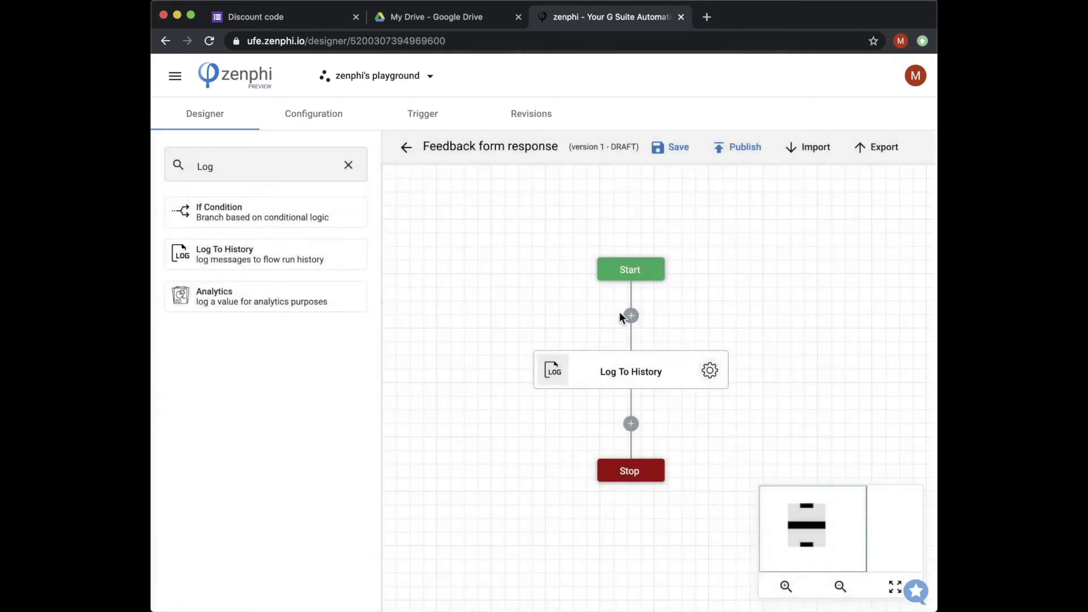
Step: Add a Generate HTML step below Log To History and rename it Generate Email Body
{"action": "left_click", "coordinate": [348, 165]}
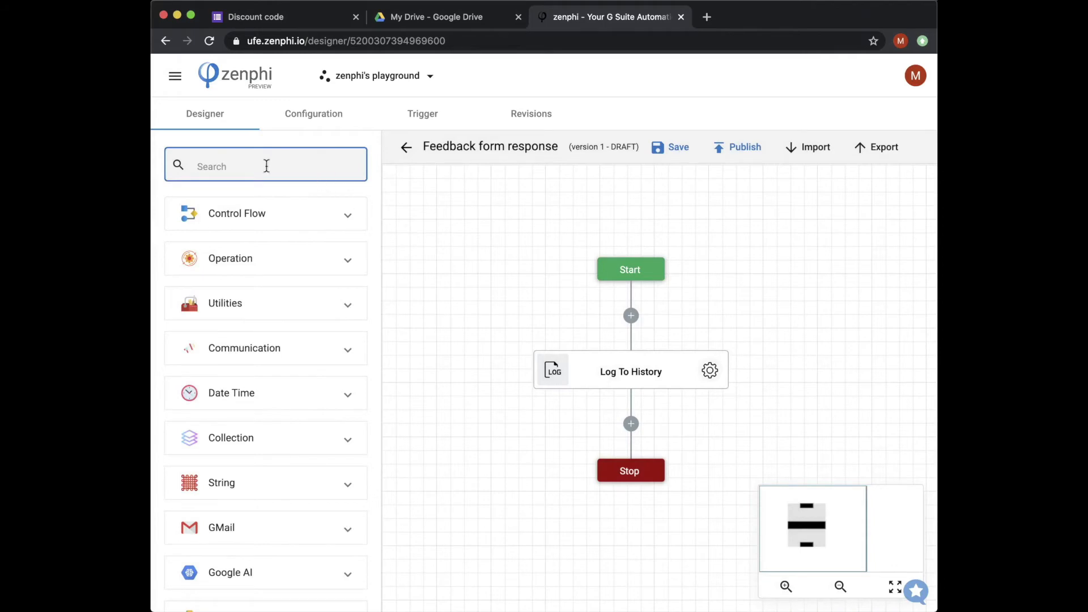
{"action": "type", "text": "ger"}
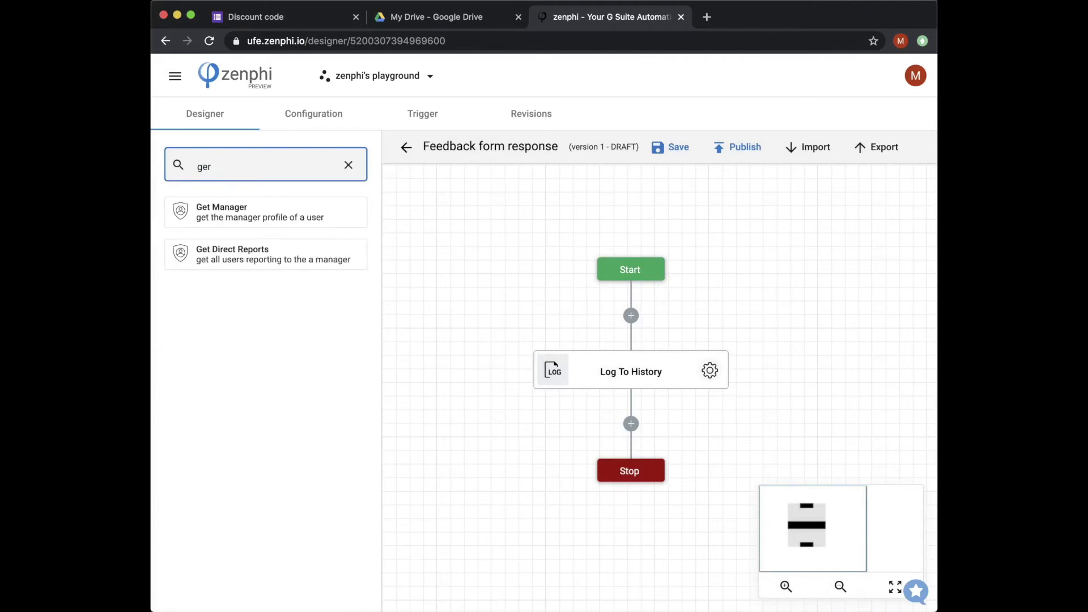
{"action": "key", "text": "BackSpace"}
{"action": "type", "text": "ner"}
{"action": "left_click", "coordinate": [254, 407]}
{"action": "left_click_drag", "start_coordinate": [255, 408], "coordinate": [630, 421]}
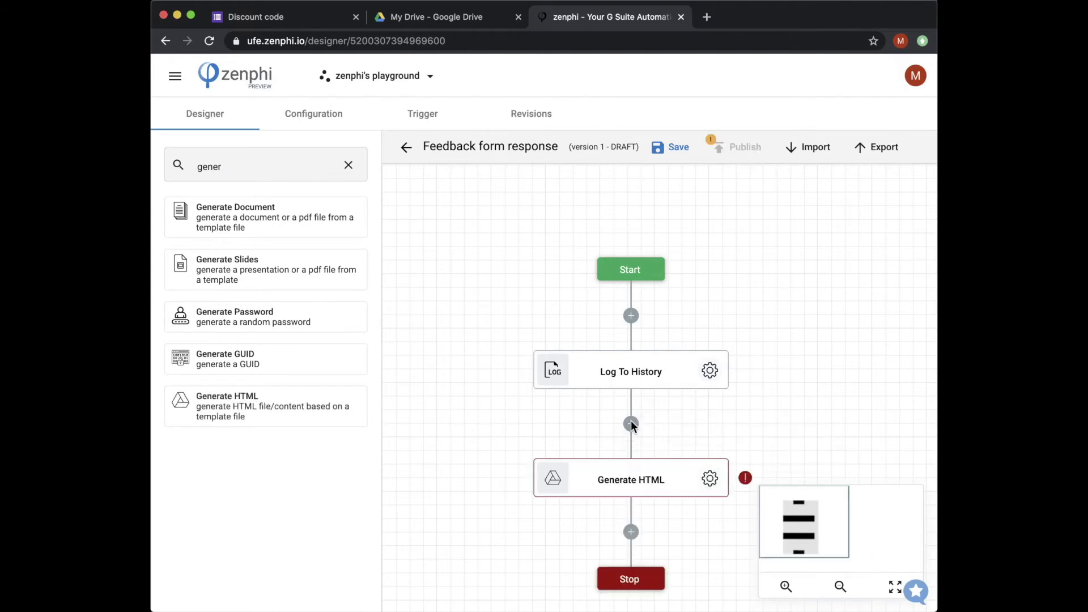
{"action": "left_click_drag", "start_coordinate": [839, 405], "coordinate": [838, 228]}
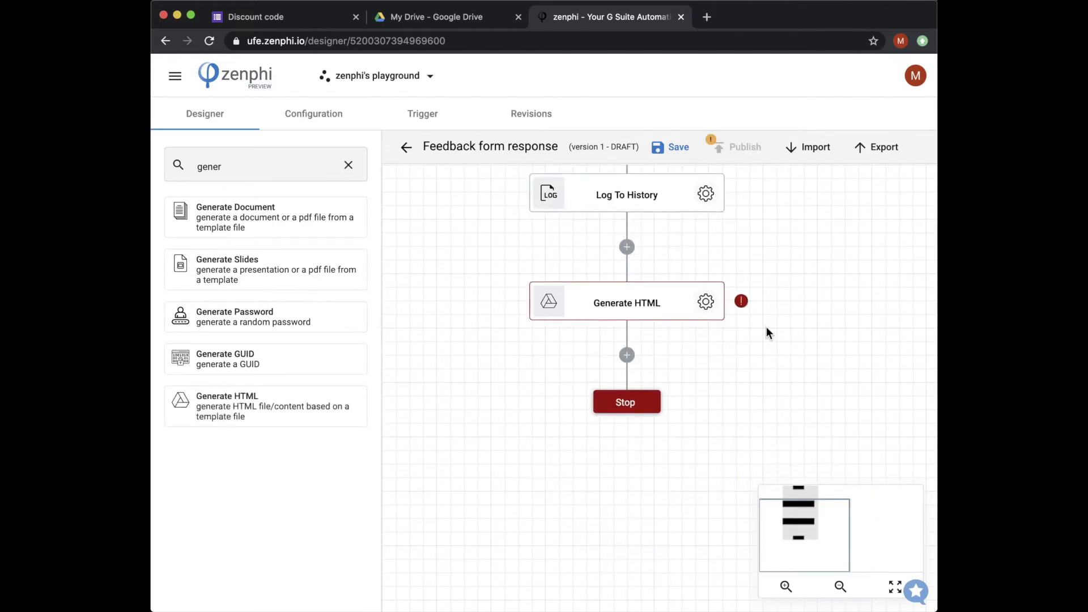
{"action": "left_click", "coordinate": [705, 302]}
{"action": "left_click", "coordinate": [740, 250]}
{"action": "key", "text": "BackSpace"}
{"action": "key", "text": "BackSpace"}
{"action": "key", "text": "BackSpace"}
{"action": "key", "text": "BackSpace"}
{"action": "key", "text": "BackSpace"}
{"action": "type", "text": "Email Body"}
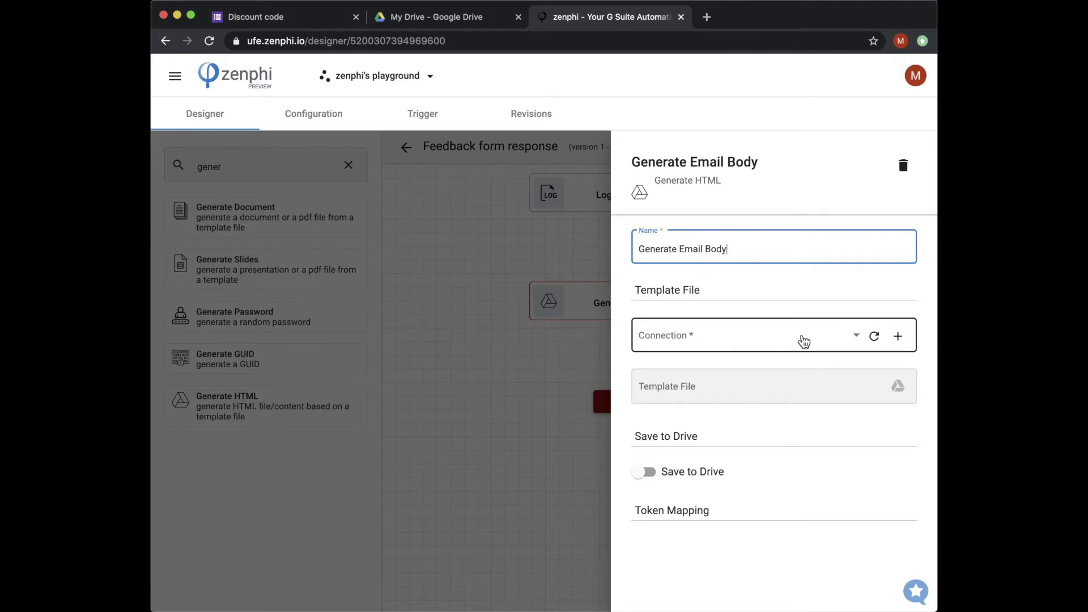
Step: Use the first Google Drive connection with discount_mail_template.html as the template
{"action": "left_click", "coordinate": [804, 340]}
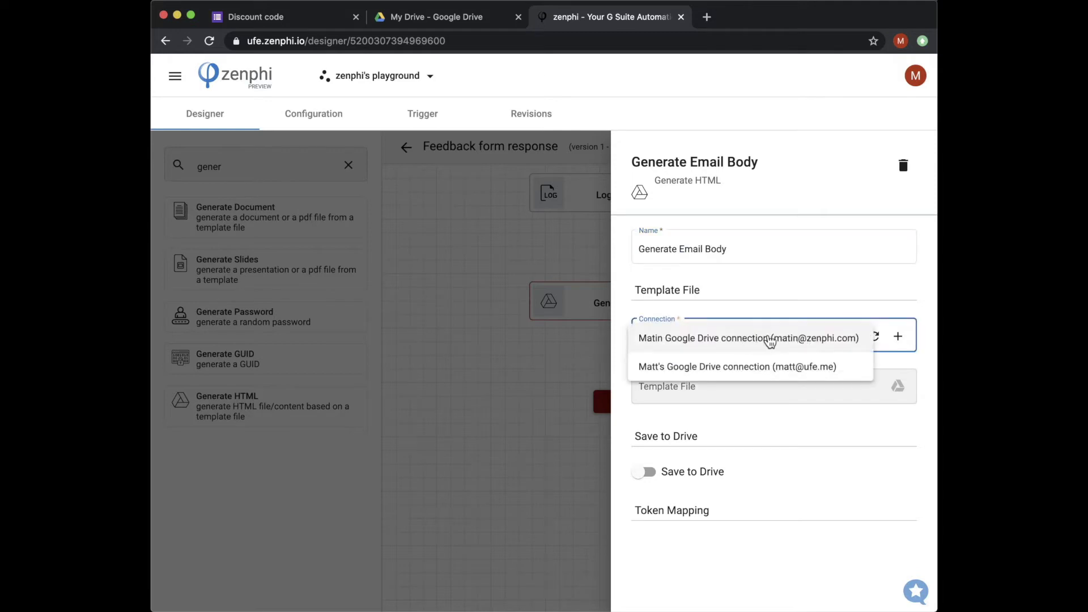
{"action": "left_click", "coordinate": [787, 339]}
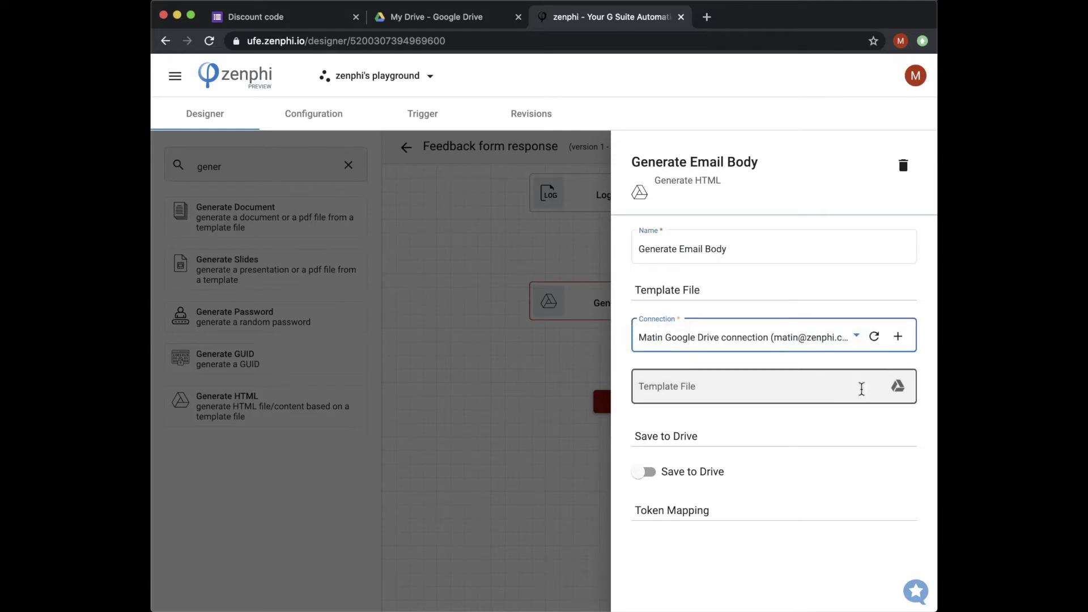
{"action": "left_click", "coordinate": [898, 385]}
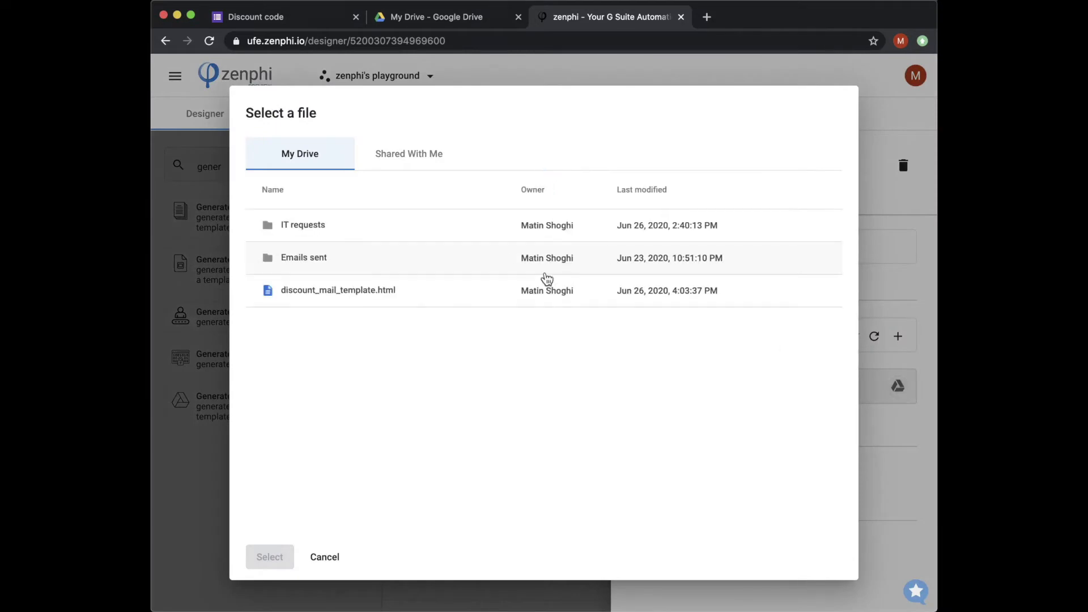
{"action": "left_click", "coordinate": [343, 295]}
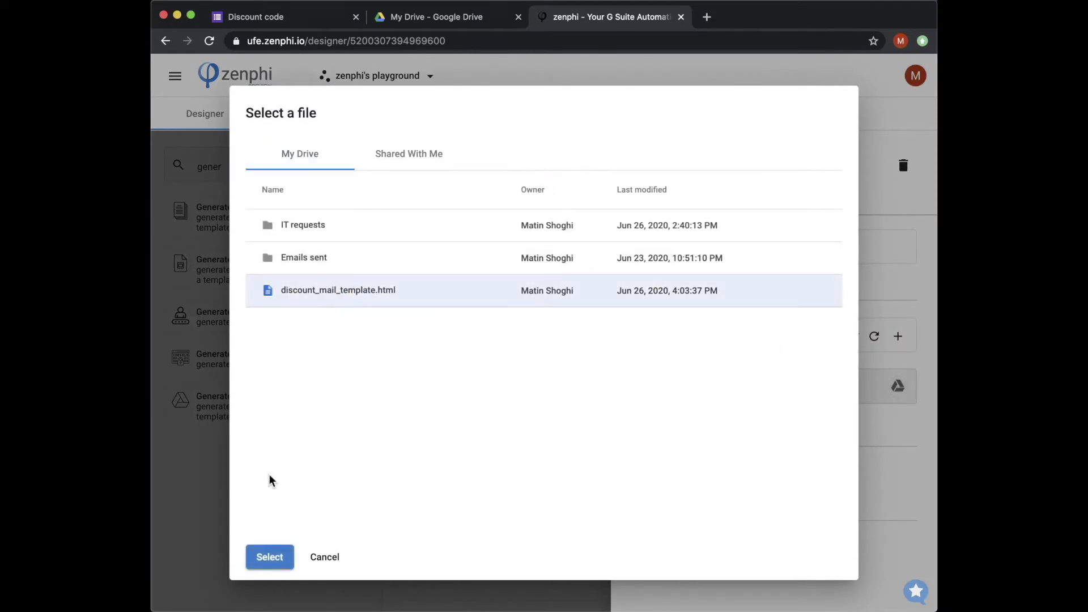
{"action": "left_click", "coordinate": [269, 558]}
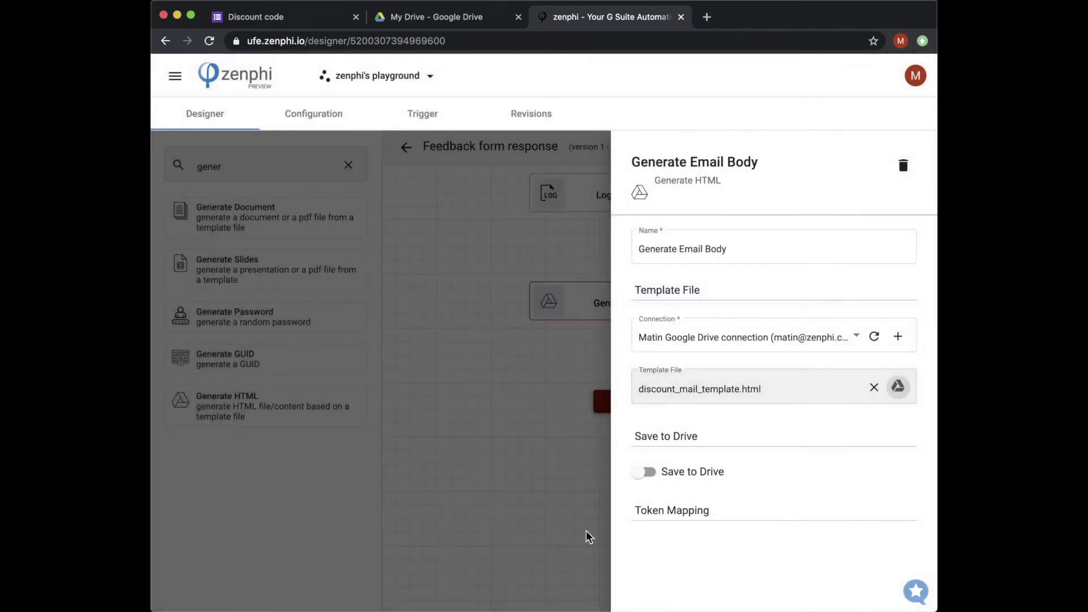
{"action": "scroll", "coordinate": [692, 455], "scroll_direction": "down", "scroll_amount": 2}
{"action": "left_click", "coordinate": [701, 342]}
Step: Enable saving the generated HTML to Drive in the Emails sent folder
{"action": "left_click", "coordinate": [646, 410]}
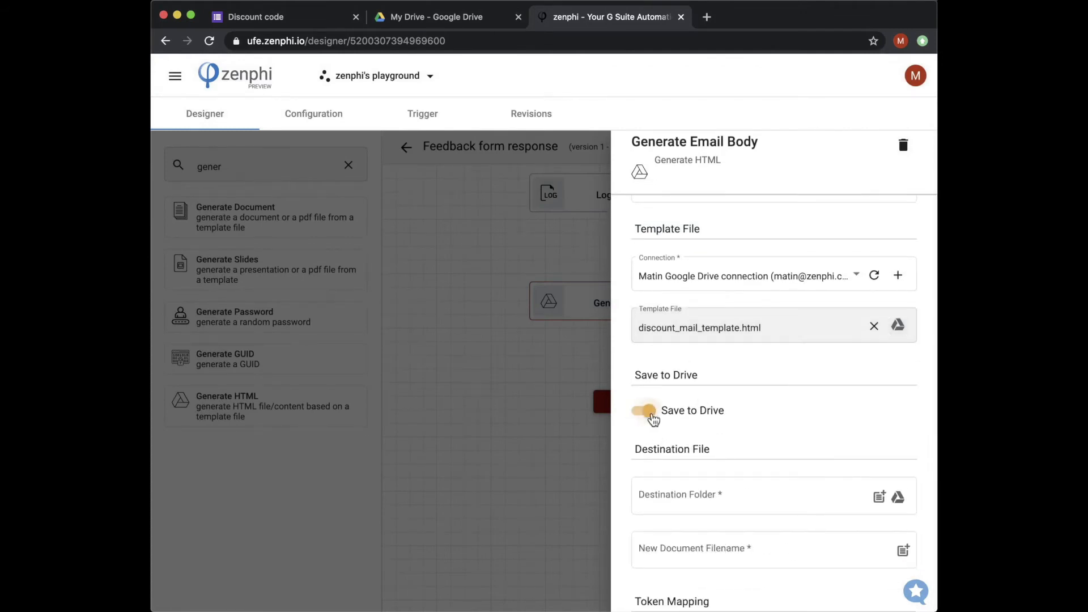
{"action": "scroll", "coordinate": [764, 458], "scroll_direction": "down", "scroll_amount": 2}
{"action": "scroll", "coordinate": [765, 458], "scroll_direction": "down", "scroll_amount": 3}
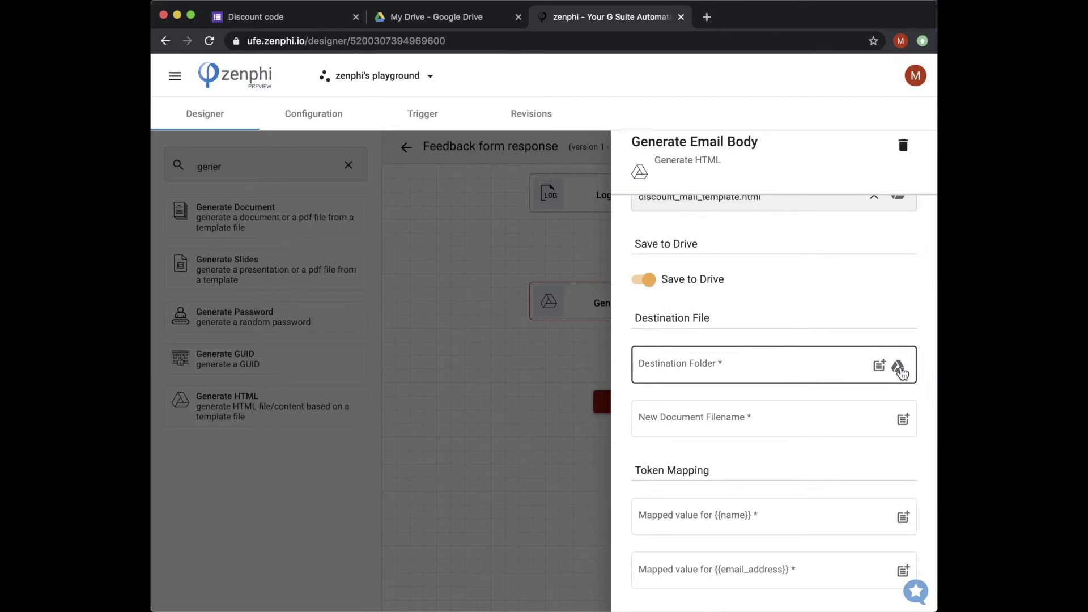
{"action": "left_click", "coordinate": [899, 367]}
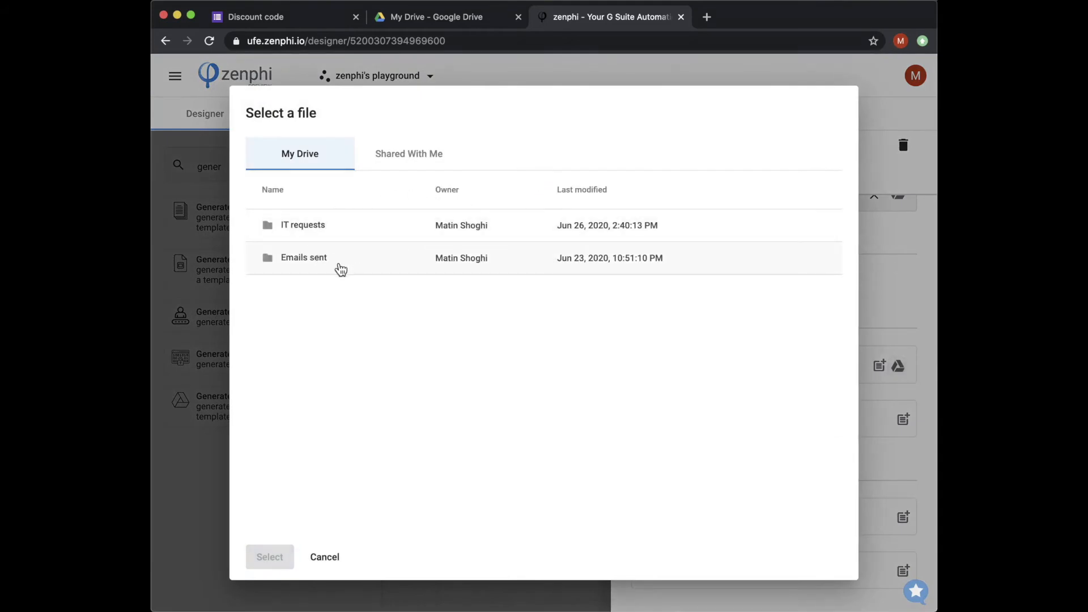
{"action": "left_click", "coordinate": [321, 267]}
{"action": "left_click", "coordinate": [267, 557]}
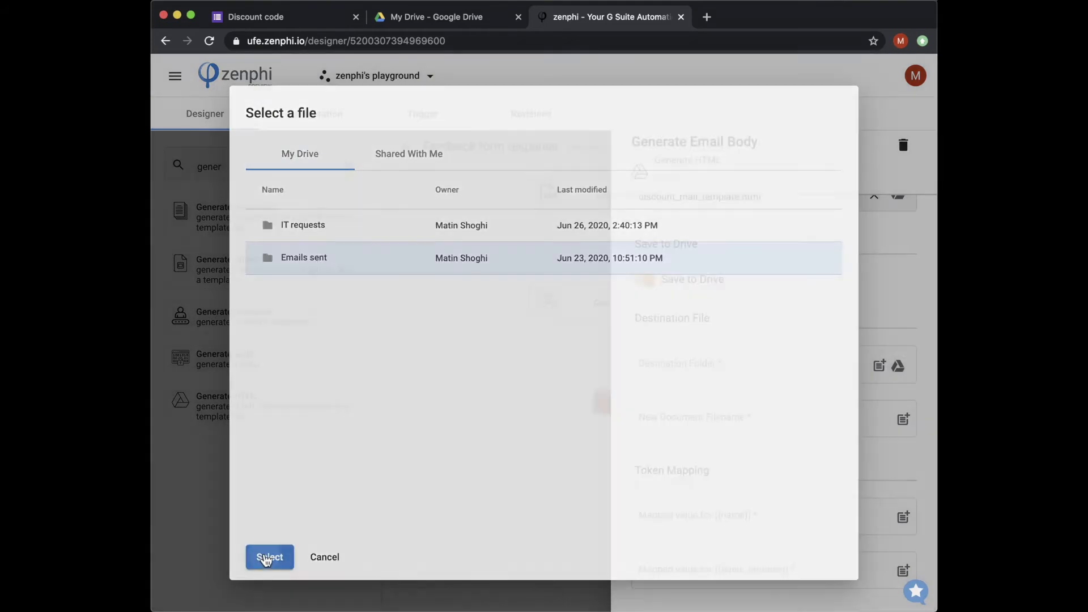
Step: Set the new document's filename to the Form Id token
{"action": "left_click", "coordinate": [670, 420]}
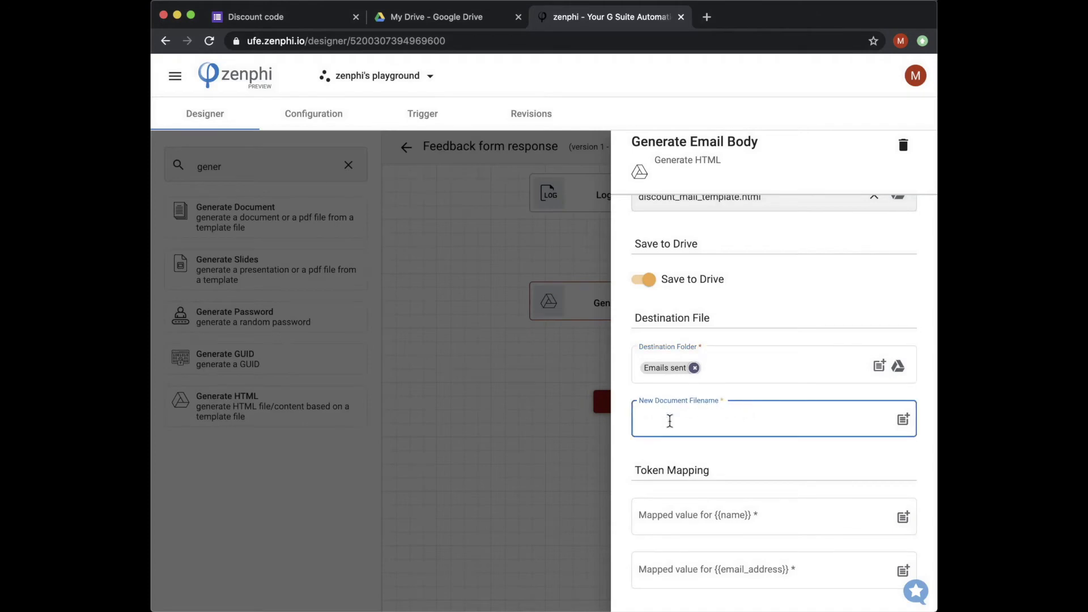
{"action": "left_click", "coordinate": [904, 420]}
{"action": "left_click", "coordinate": [391, 196]}
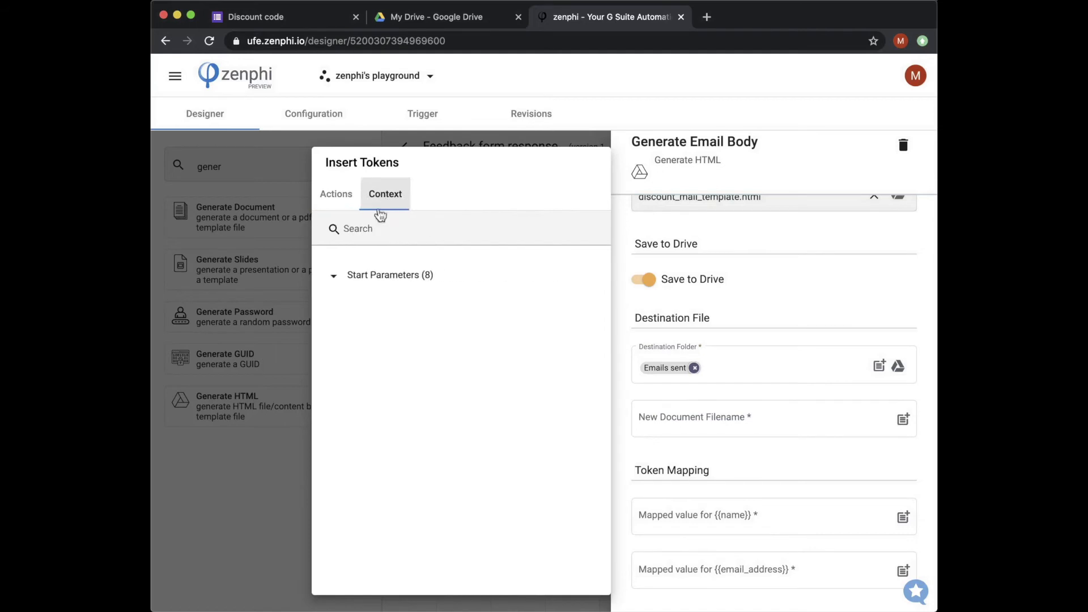
{"action": "left_click", "coordinate": [325, 275]}
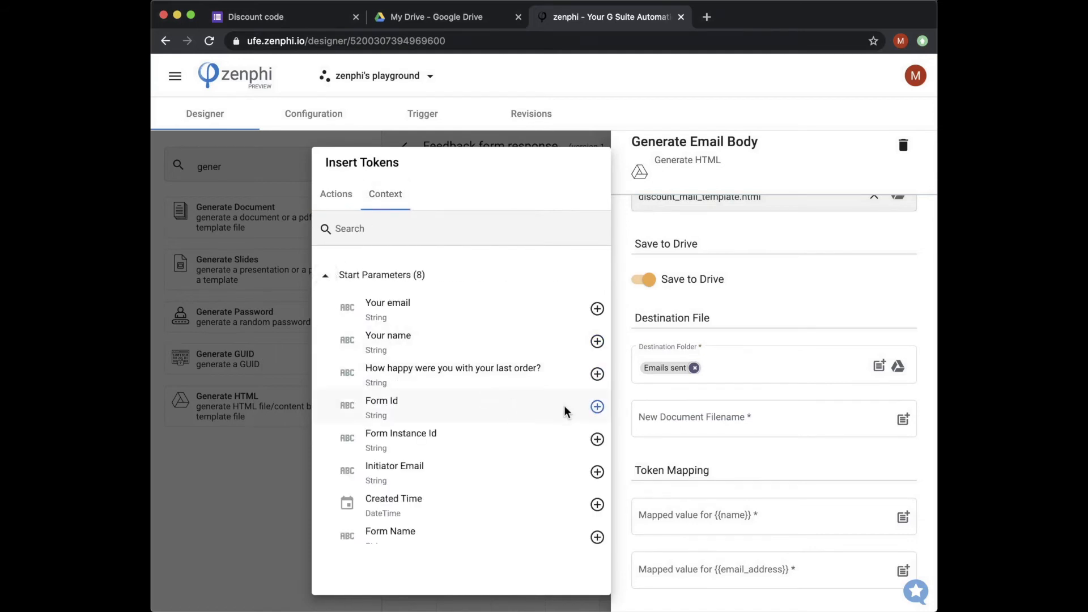
{"action": "left_click", "coordinate": [597, 406]}
{"action": "left_click", "coordinate": [742, 454]}
Step: Map the {{name}} template token to the form's Your name answer
{"action": "scroll", "coordinate": [743, 454], "scroll_direction": "down", "scroll_amount": 1}
{"action": "left_click", "coordinate": [723, 494]}
{"action": "left_click", "coordinate": [723, 494]}
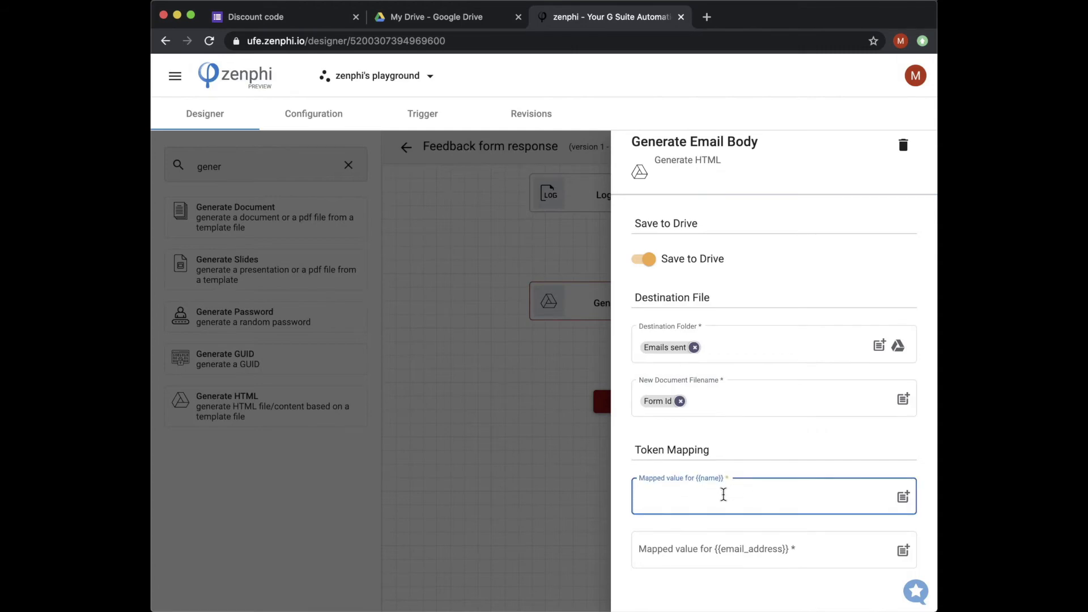
{"action": "left_click", "coordinate": [903, 499]}
{"action": "left_click", "coordinate": [387, 195]}
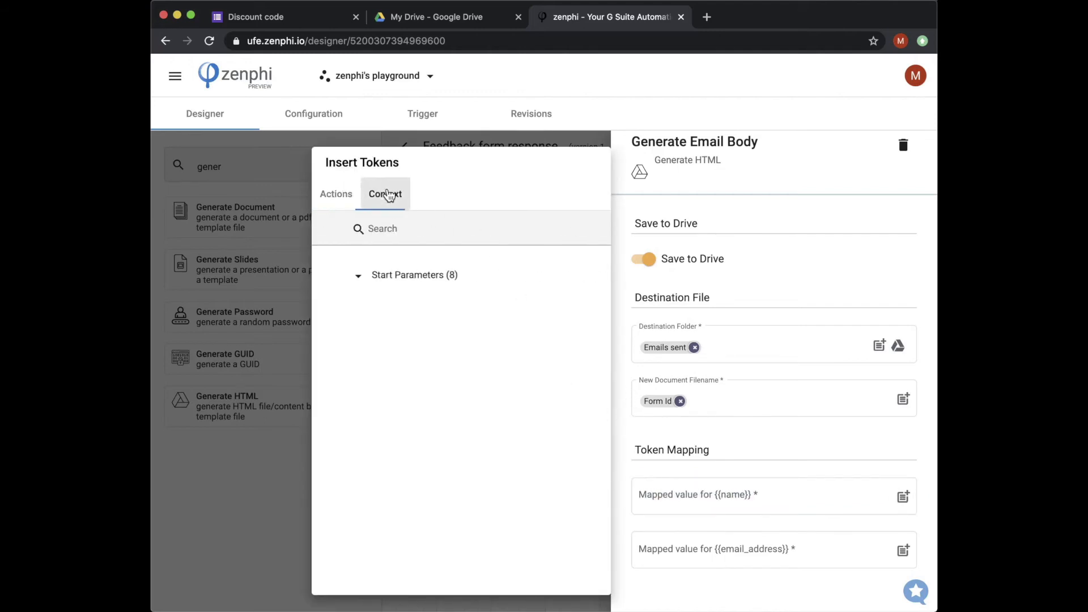
{"action": "left_click", "coordinate": [325, 276]}
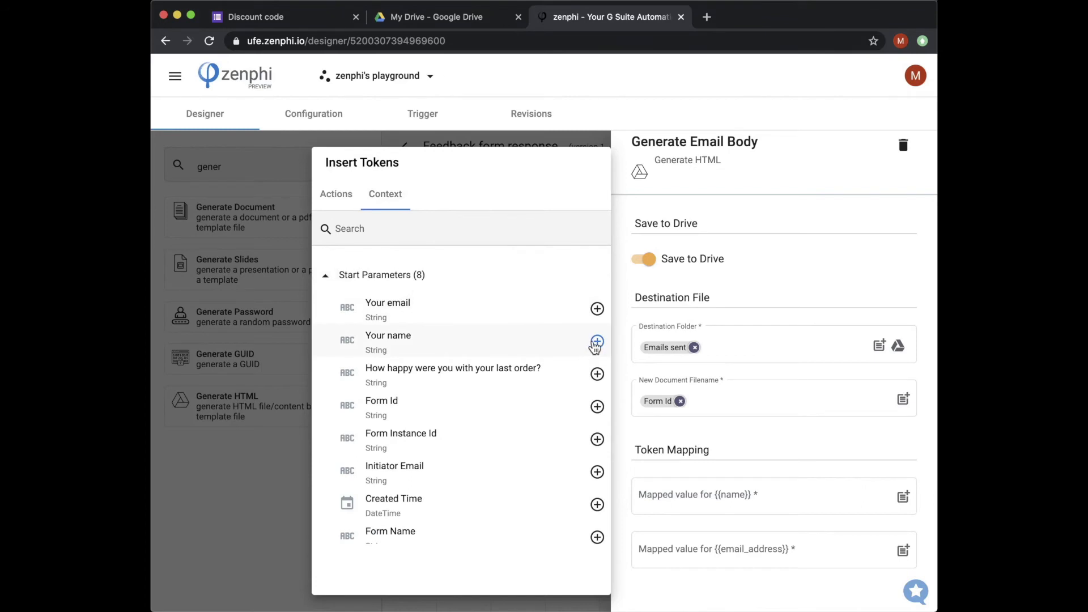
{"action": "left_click", "coordinate": [597, 342]}
{"action": "left_click", "coordinate": [776, 558]}
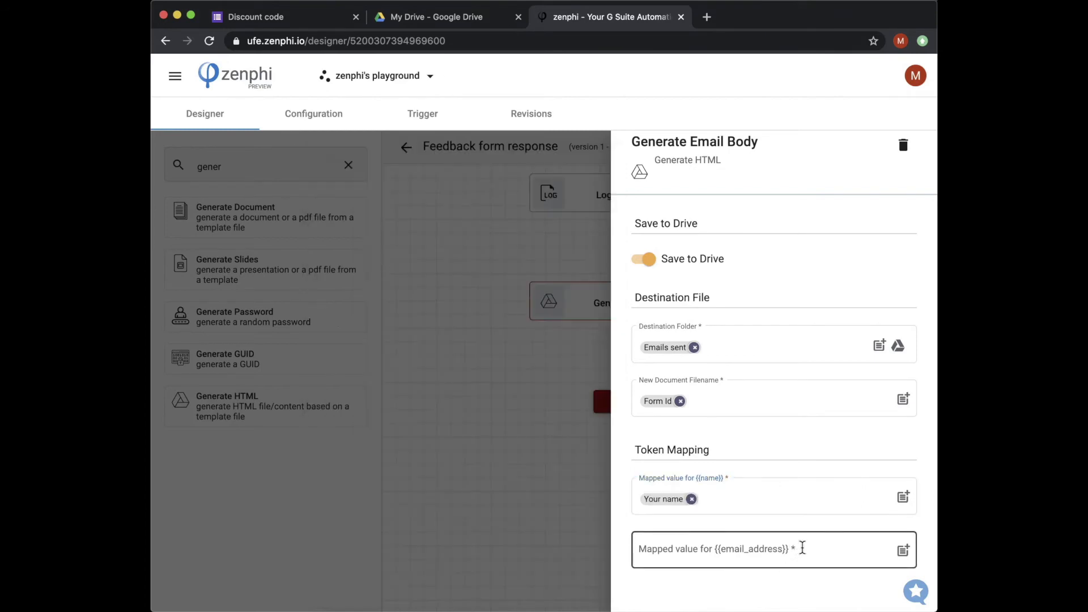
Step: Map {{email_address}} to the Your email answer and close the step settings
{"action": "left_click", "coordinate": [903, 550]}
{"action": "left_click", "coordinate": [393, 199]}
{"action": "left_click", "coordinate": [325, 275]}
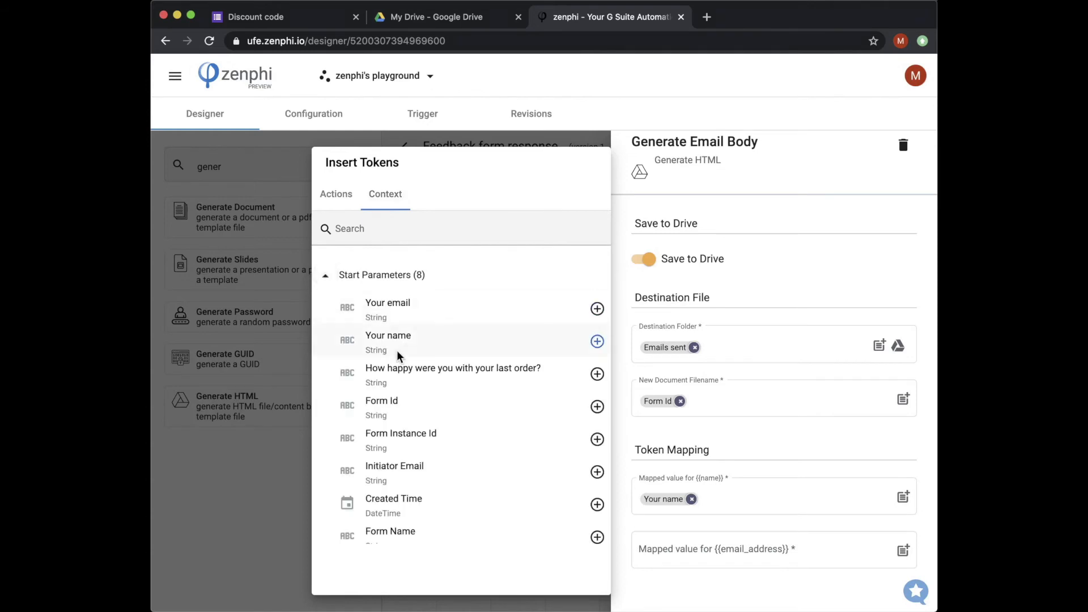
{"action": "left_click", "coordinate": [597, 309]}
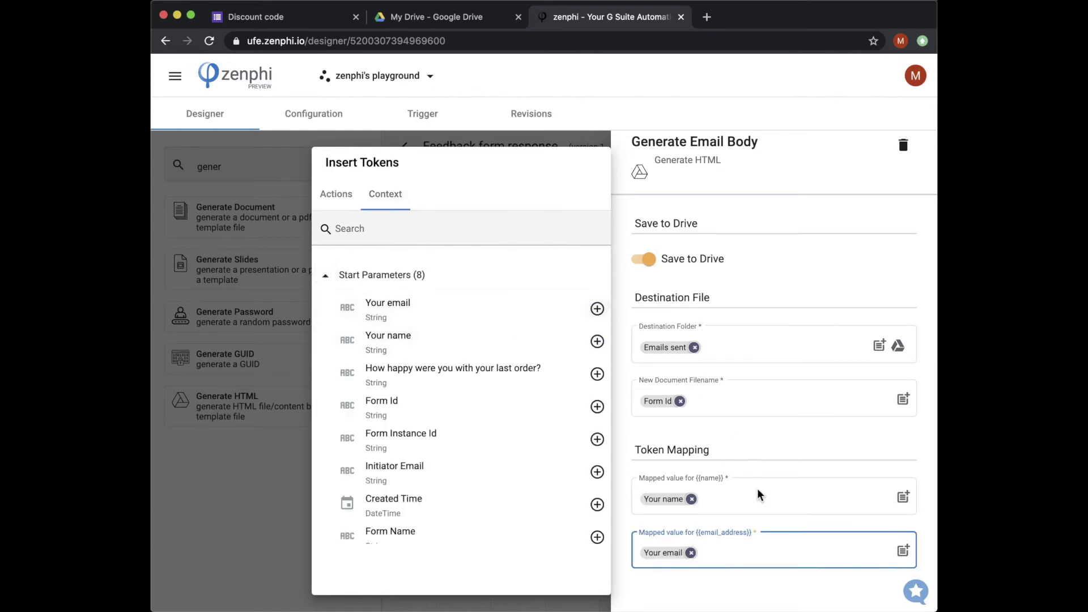
{"action": "left_click", "coordinate": [750, 522]}
{"action": "left_click", "coordinate": [549, 484]}
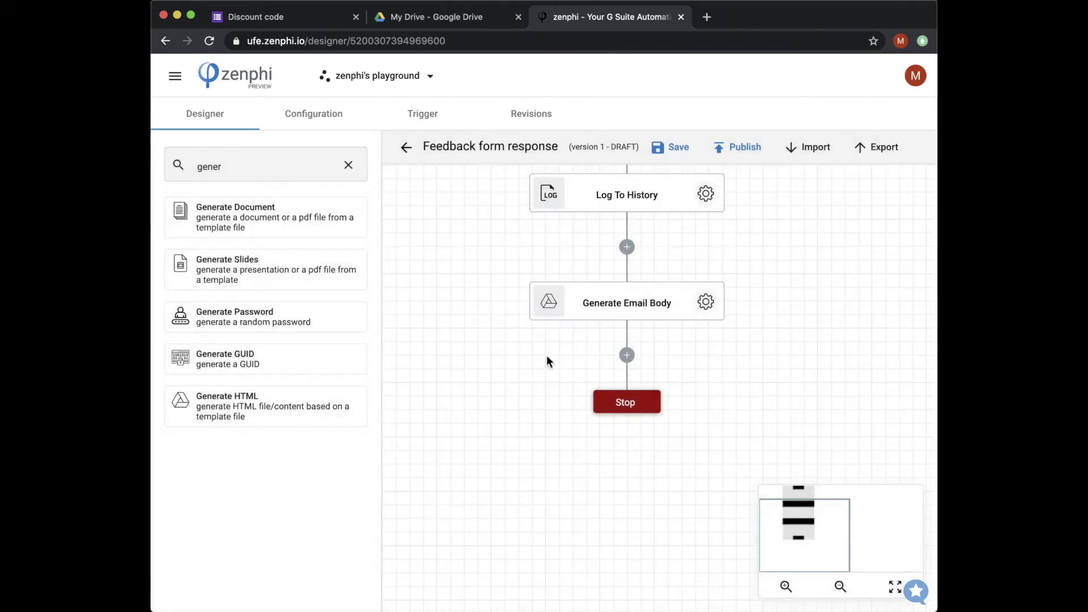
Step: Add a Send Email step after Generate Email Body
{"action": "left_click_drag", "start_coordinate": [550, 353], "coordinate": [532, 346]}
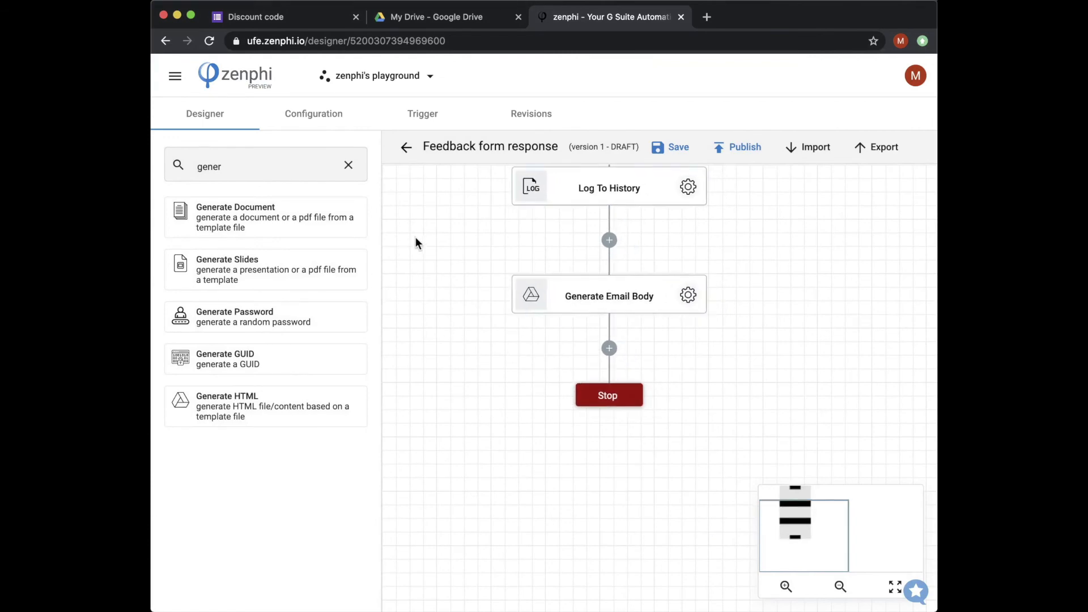
{"action": "left_click", "coordinate": [347, 165]}
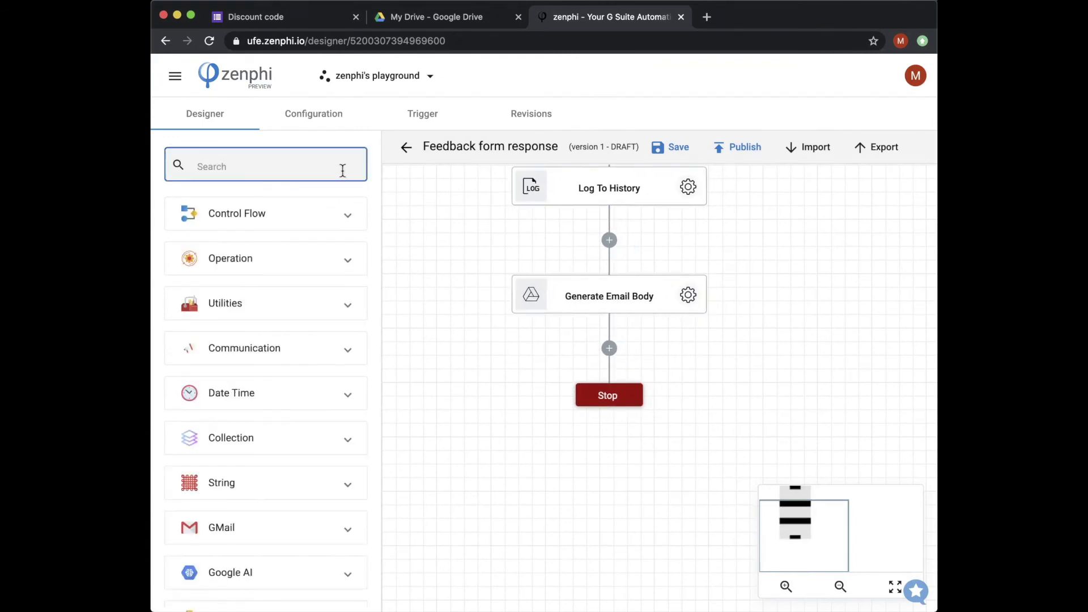
{"action": "type", "text": "send"}
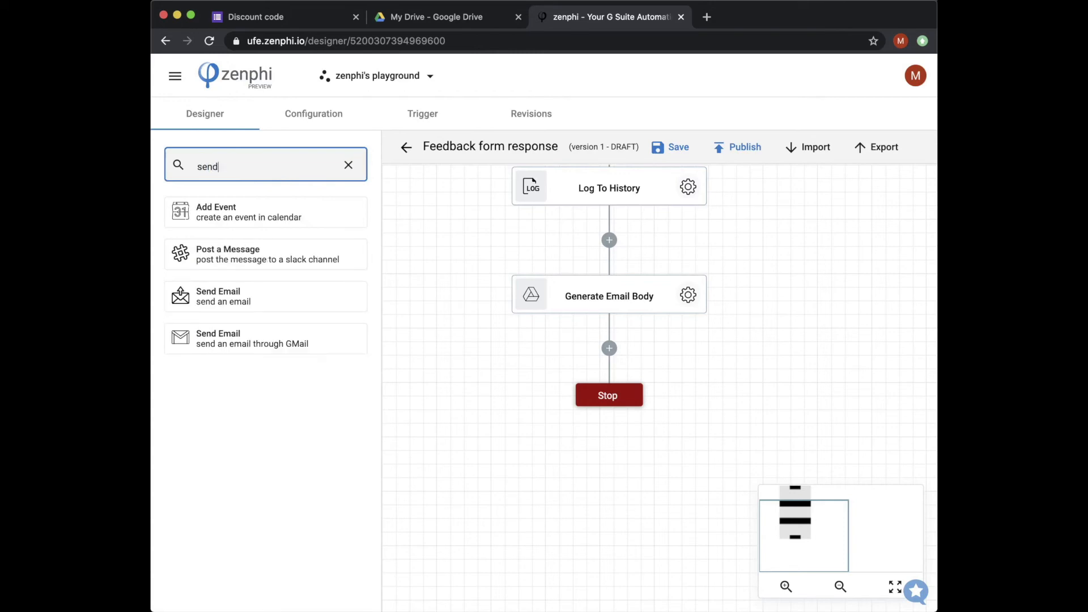
{"action": "left_click_drag", "start_coordinate": [226, 293], "coordinate": [610, 350]}
{"action": "left_click", "coordinate": [688, 404]}
Step: Enter the recipient address and set the subject to 'Thank you' plus the Your name token
{"action": "left_click", "coordinate": [704, 256]}
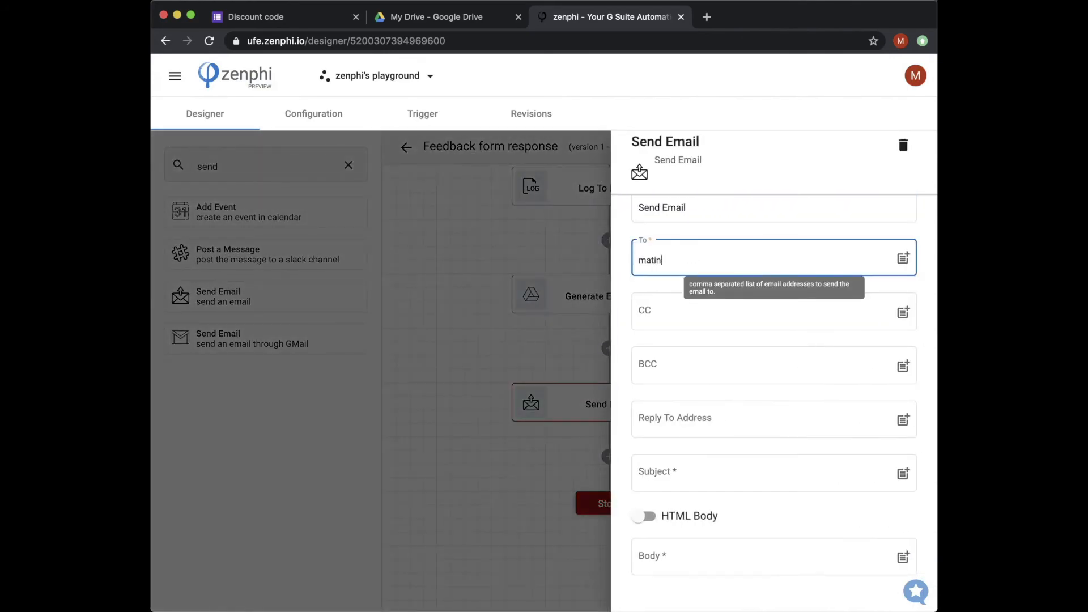
{"action": "left_click", "coordinate": [690, 472]}
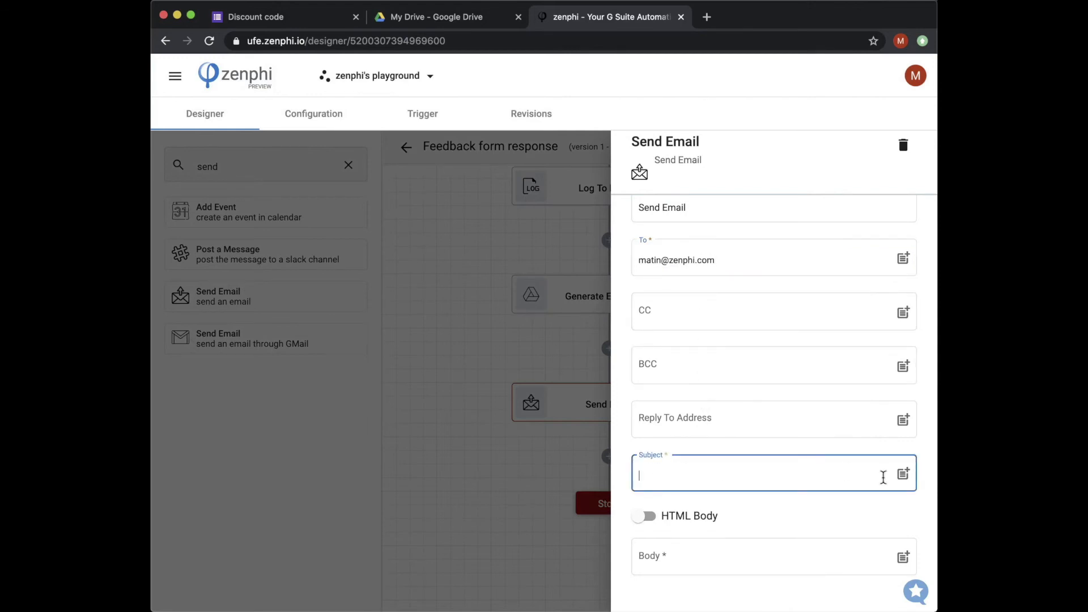
{"action": "type", "text": "Thank you"}
{"action": "left_click", "coordinate": [903, 473]}
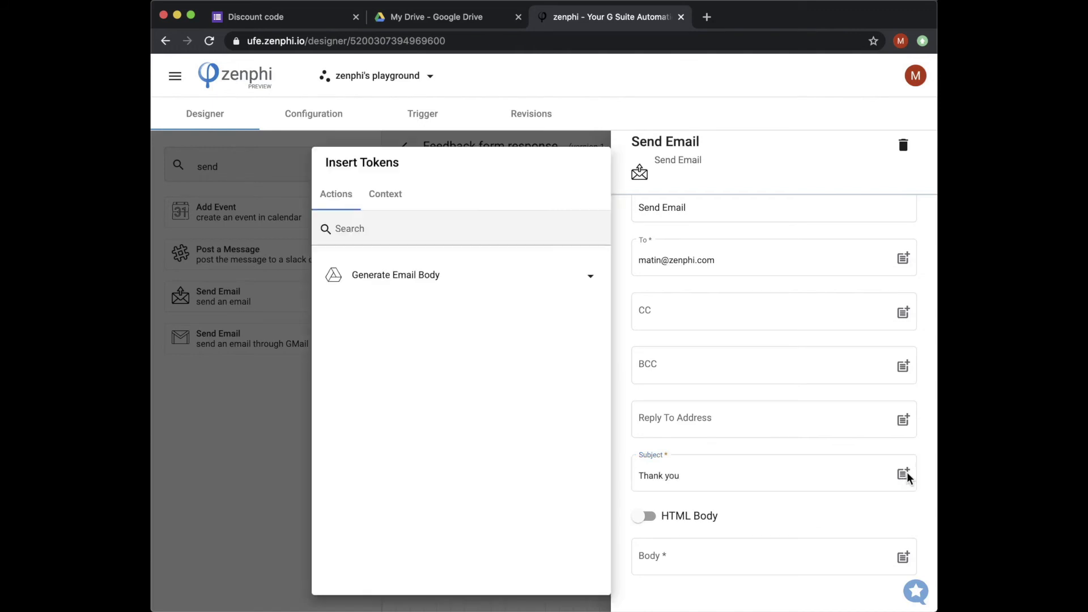
{"action": "left_click", "coordinate": [398, 204]}
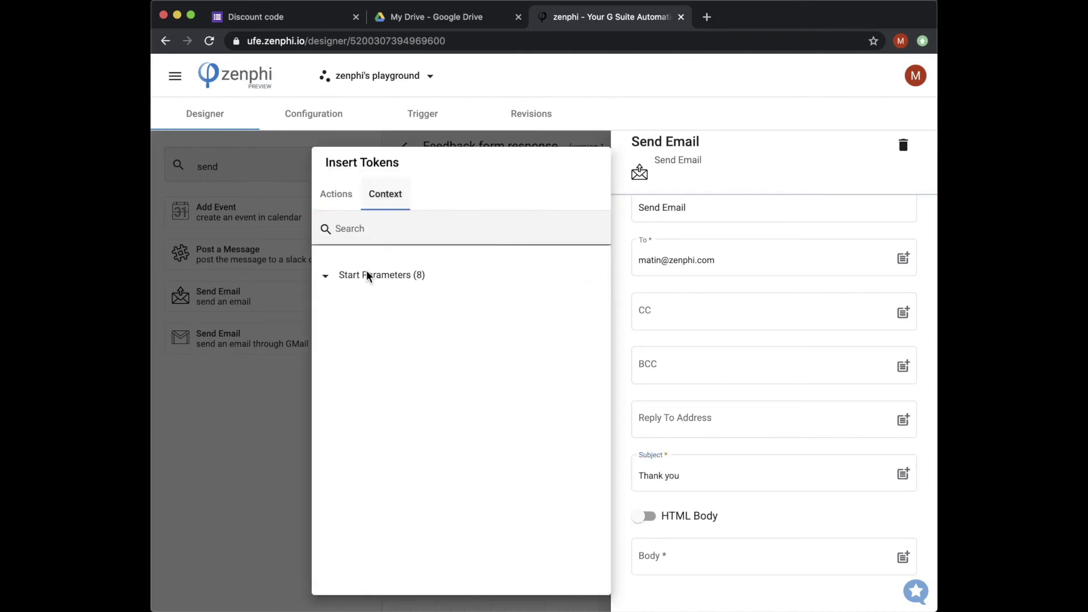
{"action": "left_click", "coordinate": [362, 281]}
{"action": "left_click", "coordinate": [598, 341]}
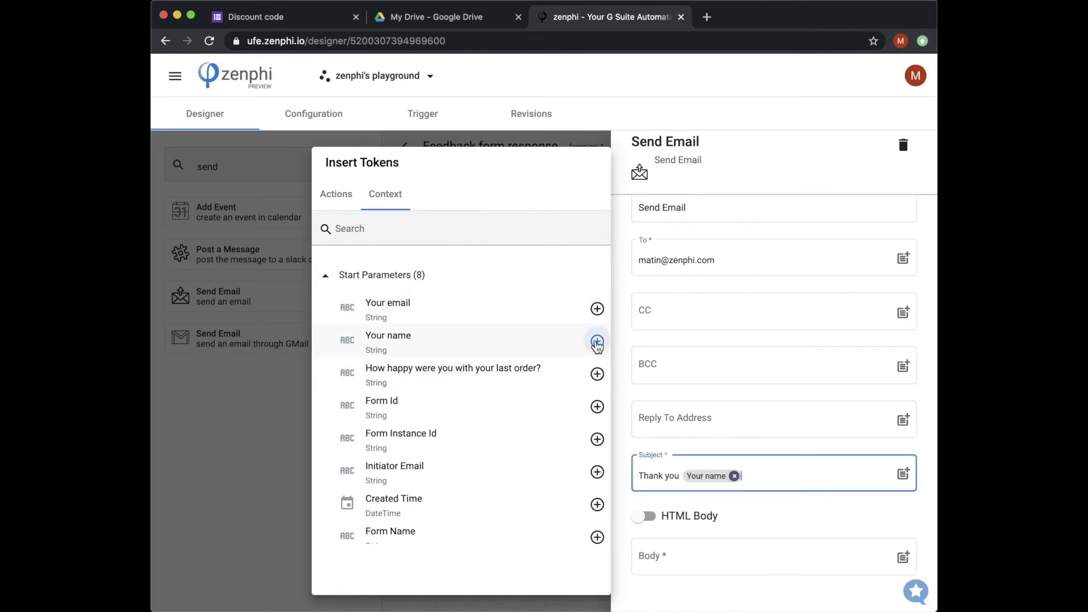
{"action": "left_click", "coordinate": [715, 500]}
Step: Send the Generate Email Body HTML Payload as an HTML body, then publish the flow
{"action": "left_click", "coordinate": [644, 515]}
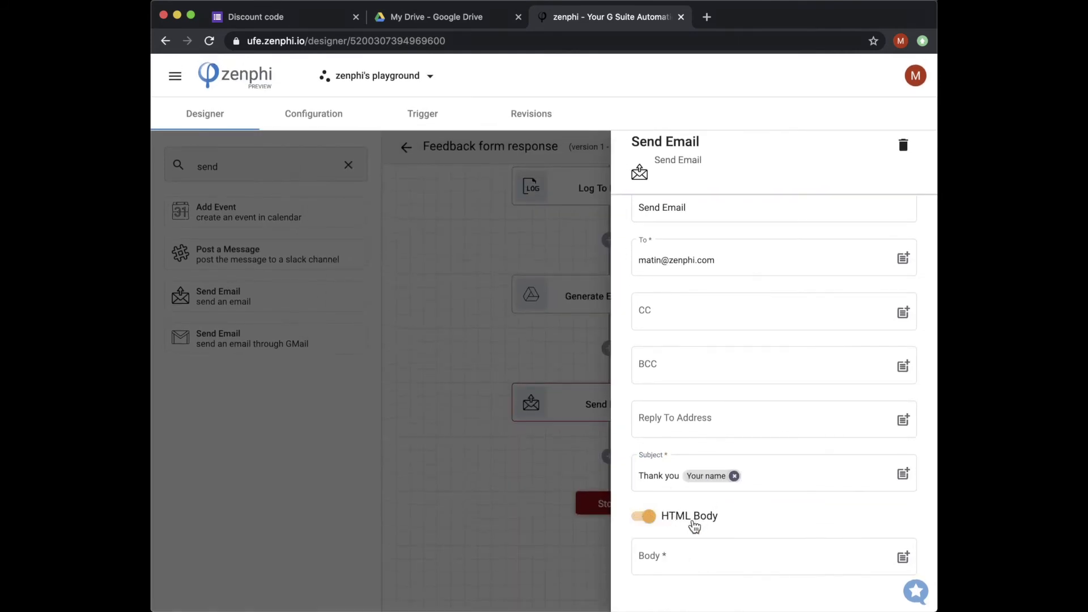
{"action": "left_click", "coordinate": [903, 557]}
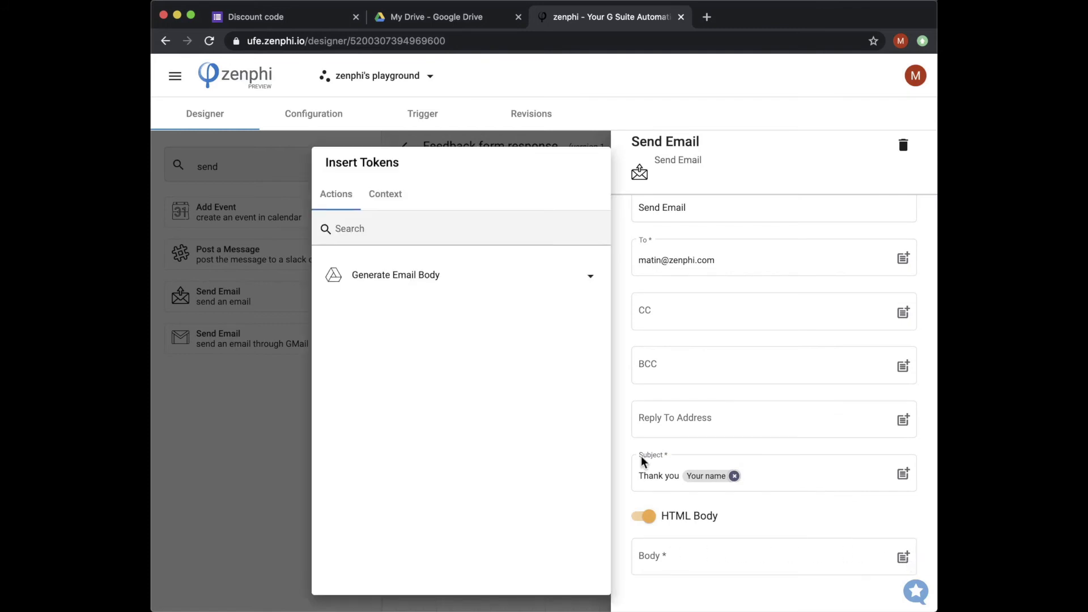
{"action": "left_click", "coordinate": [590, 276]}
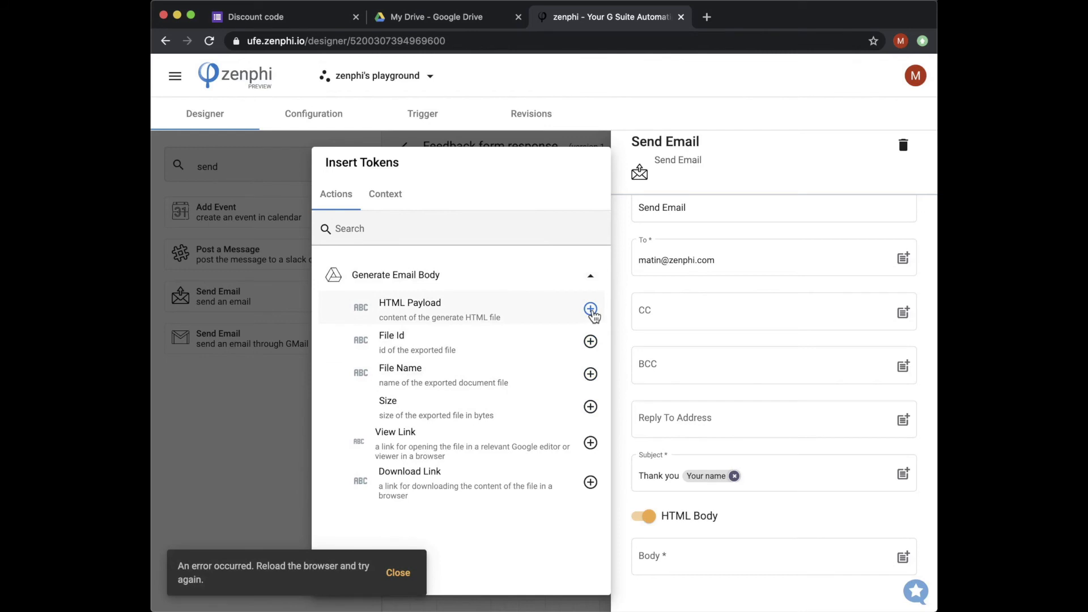
{"action": "left_click", "coordinate": [591, 310]}
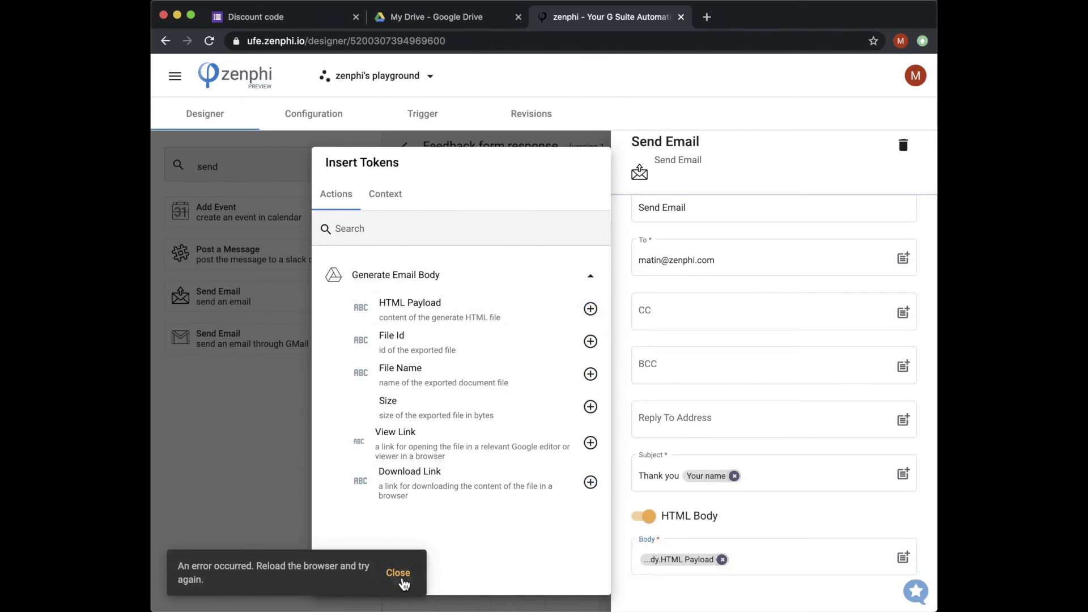
{"action": "left_click", "coordinate": [401, 575]}
{"action": "left_click", "coordinate": [679, 581]}
{"action": "left_click", "coordinate": [566, 551]}
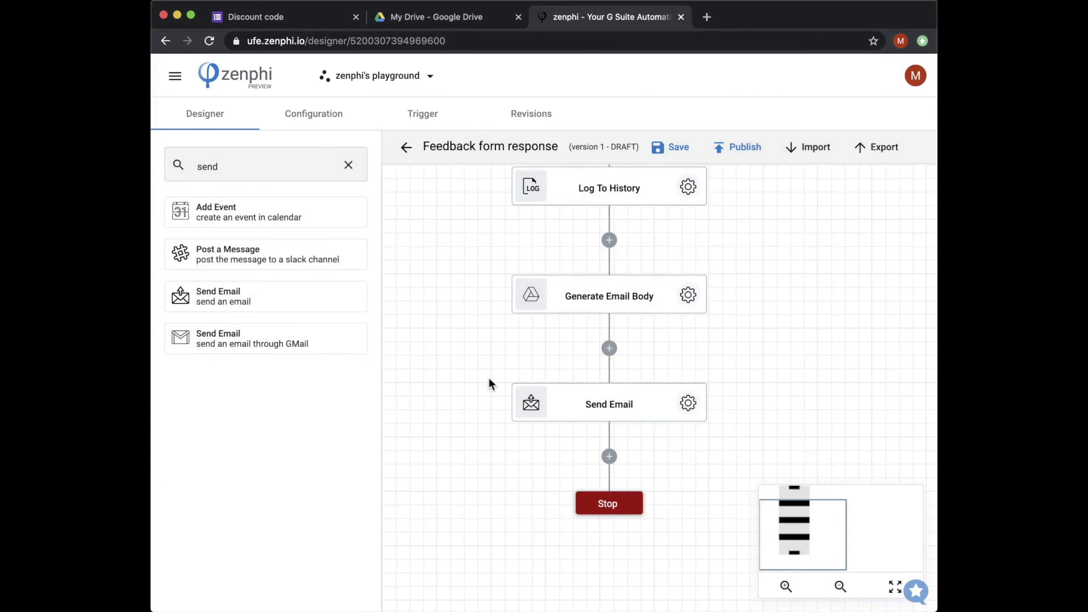
{"action": "left_click", "coordinate": [731, 153]}
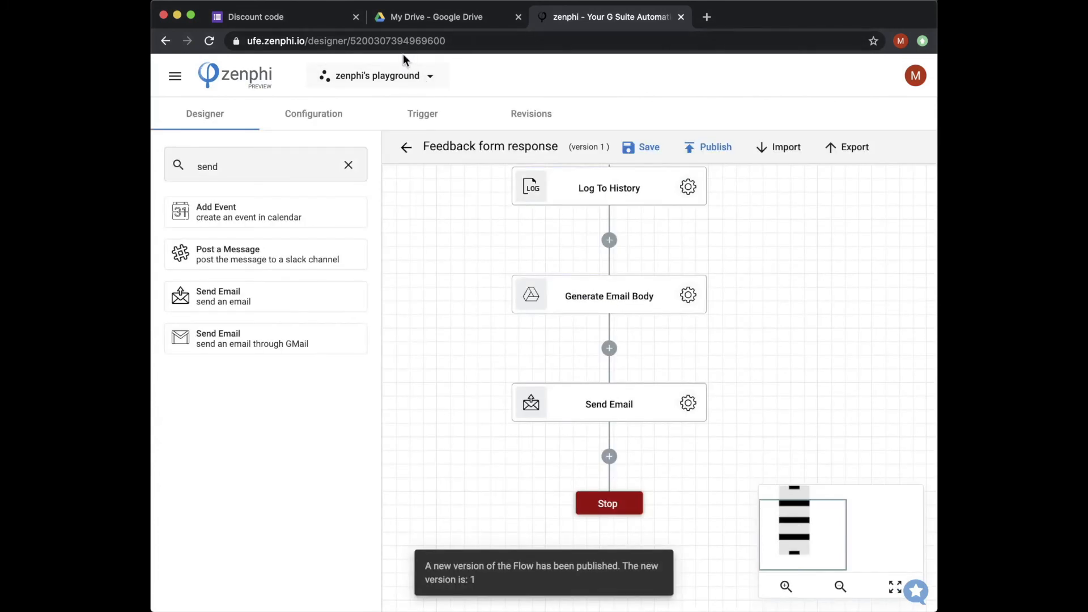
Step: Submit a Discount code response with a test email, a name and rating 9, then return to zenphi
{"action": "left_click", "coordinate": [307, 20]}
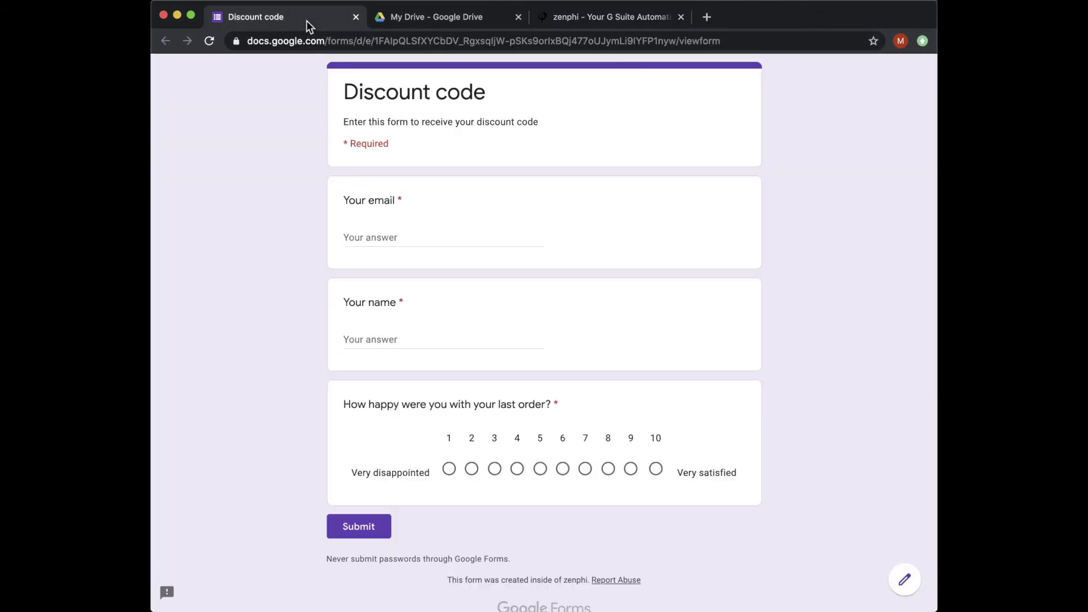
{"action": "left_click", "coordinate": [439, 239]}
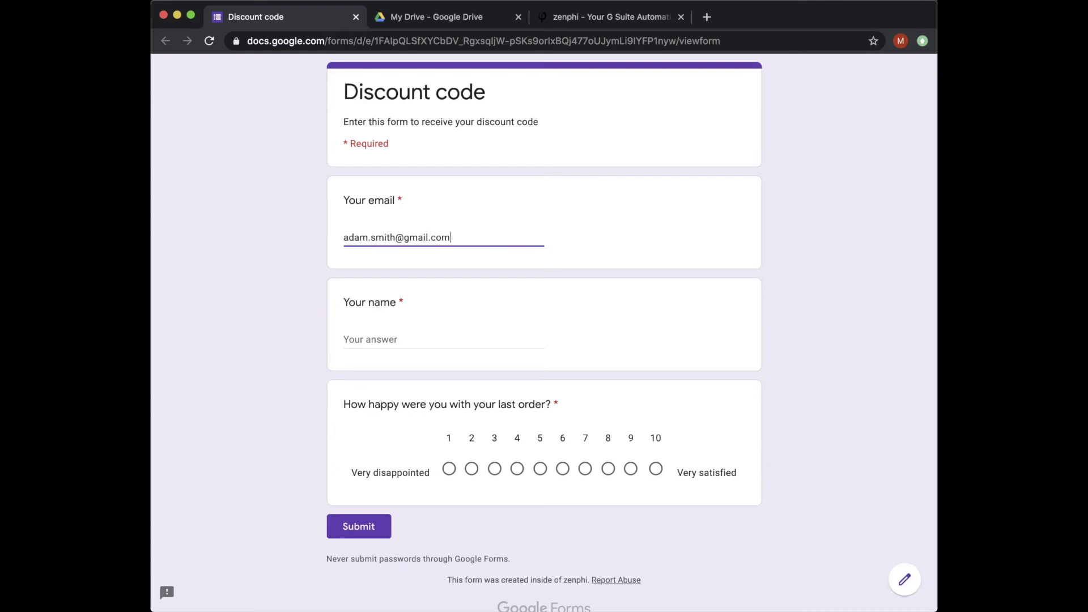
{"action": "key", "text": "Tab"}
{"action": "type", "text": "Ad"}
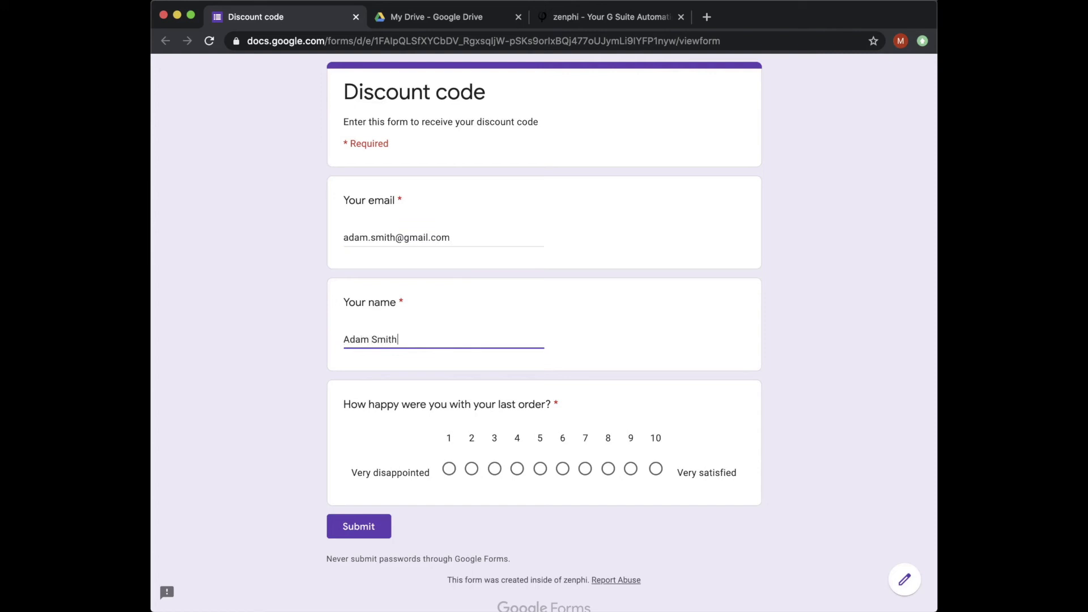
{"action": "left_click", "coordinate": [630, 470]}
{"action": "left_click", "coordinate": [377, 526]}
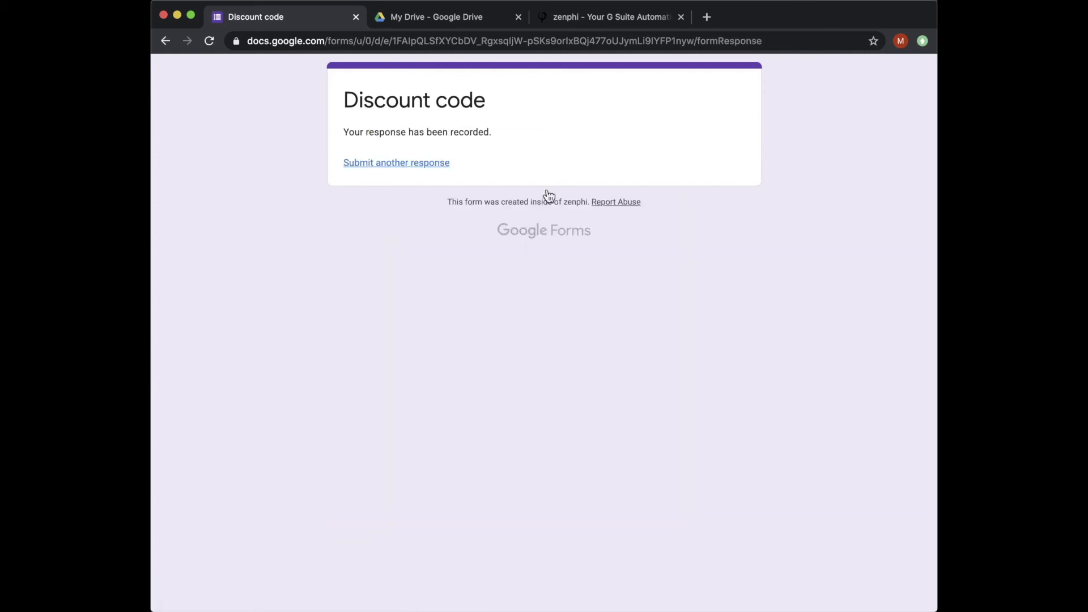
{"action": "left_click", "coordinate": [572, 30]}
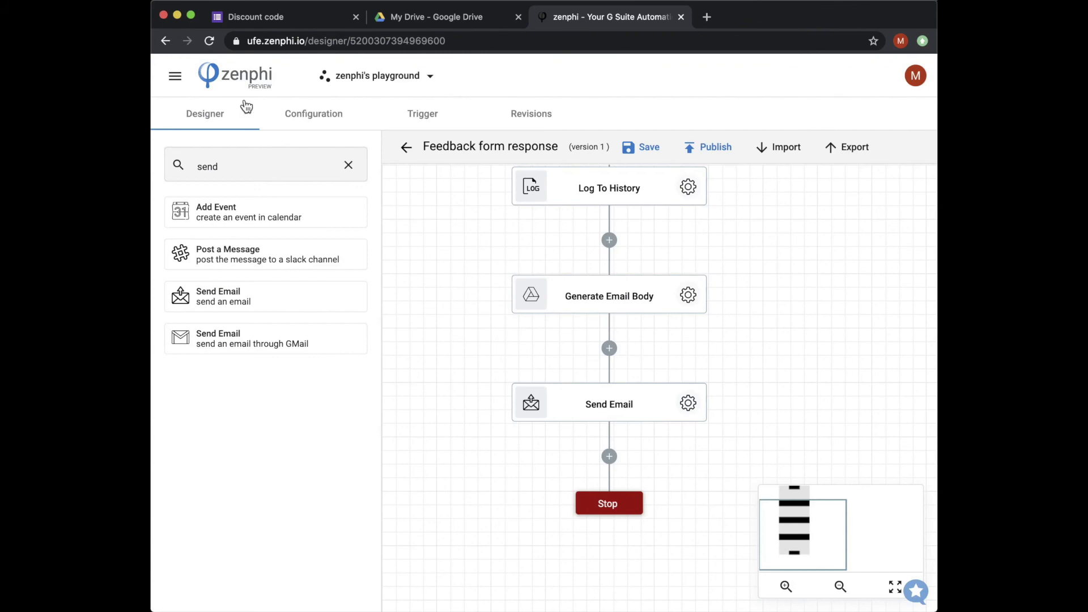
Step: In Recent Runs, open the newest Feedback form response run and check its Log To History details
{"action": "left_click", "coordinate": [168, 78]}
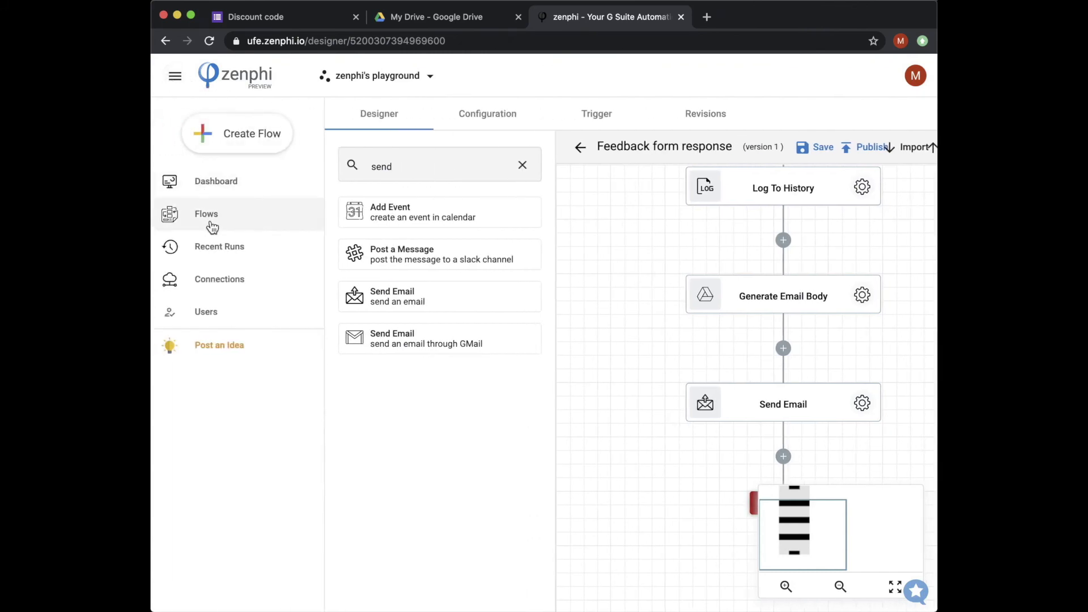
{"action": "left_click", "coordinate": [241, 259]}
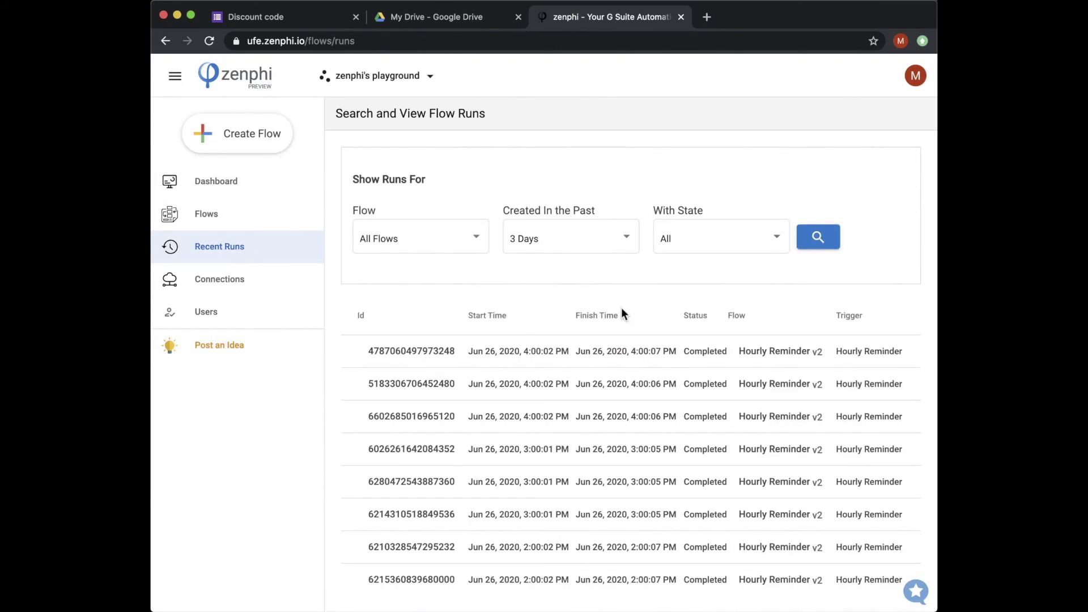
{"action": "left_click", "coordinate": [815, 245]}
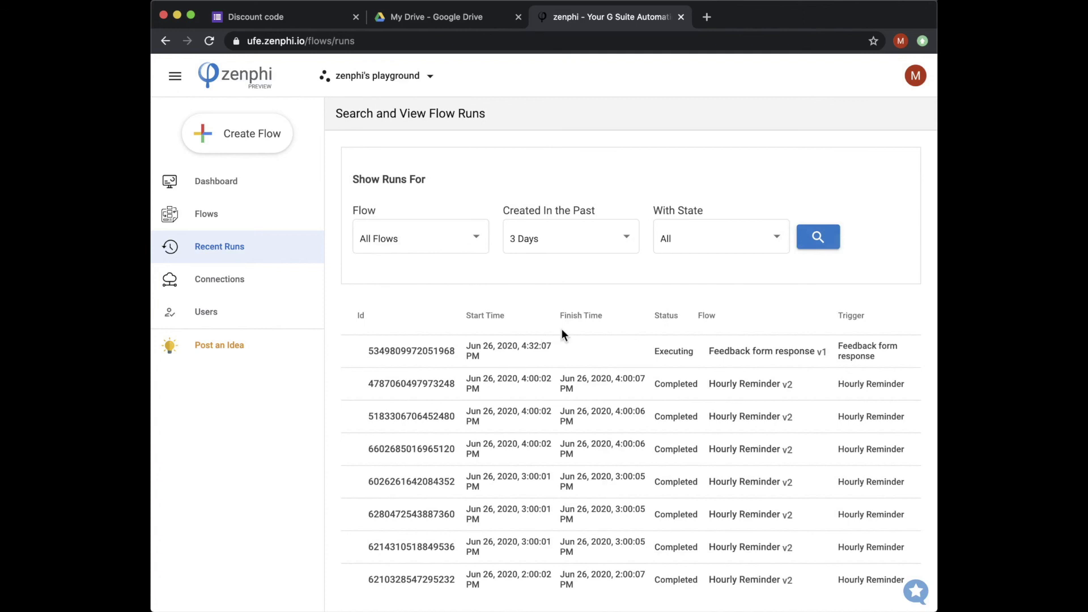
{"action": "left_click", "coordinate": [425, 352]}
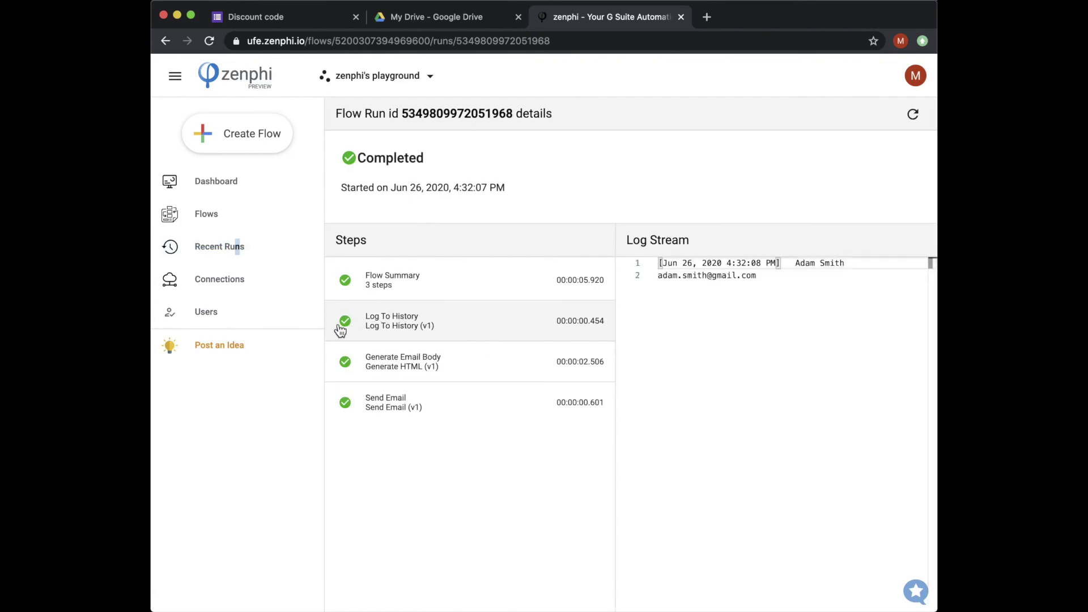
{"action": "left_click", "coordinate": [421, 331]}
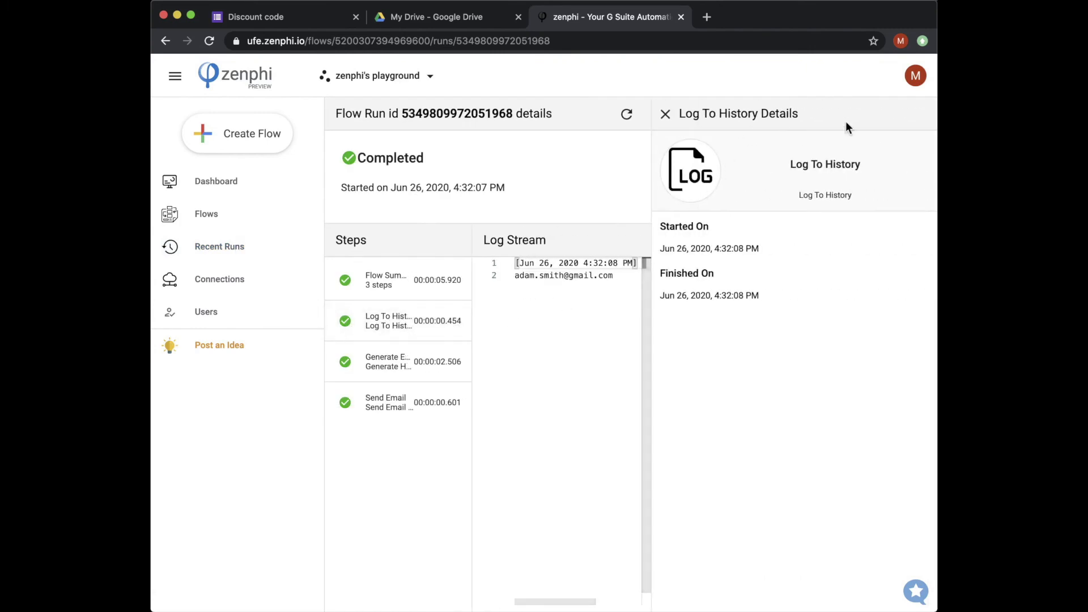
{"action": "left_click", "coordinate": [665, 114]}
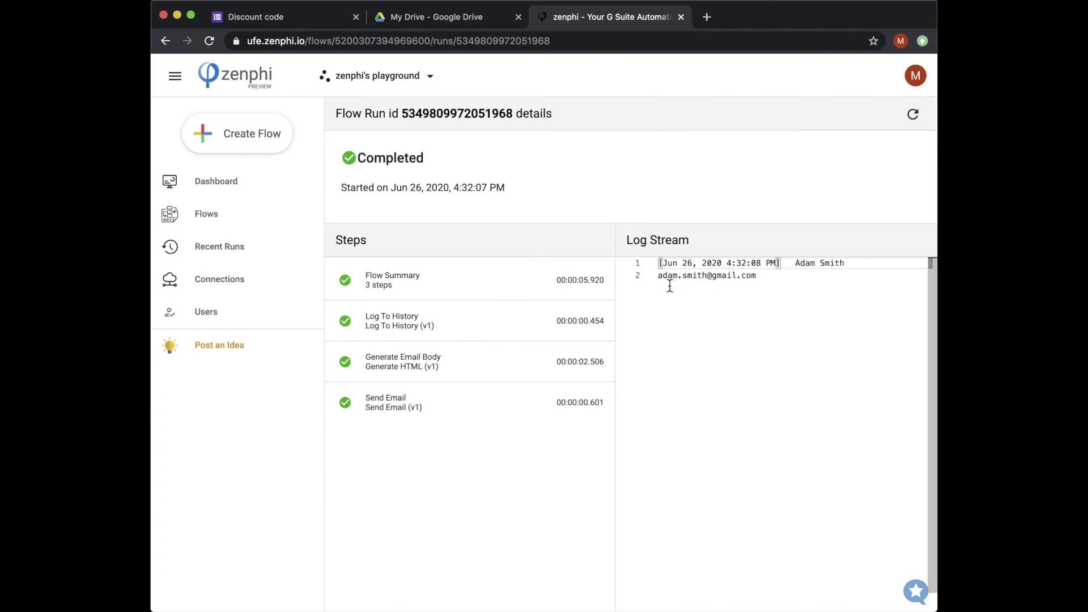
{"action": "left_click", "coordinate": [707, 17]}
Step: Load Gmail and open zenphi's 'Thank you' email showing discount code AA005
{"action": "type", "text": "gmail"}
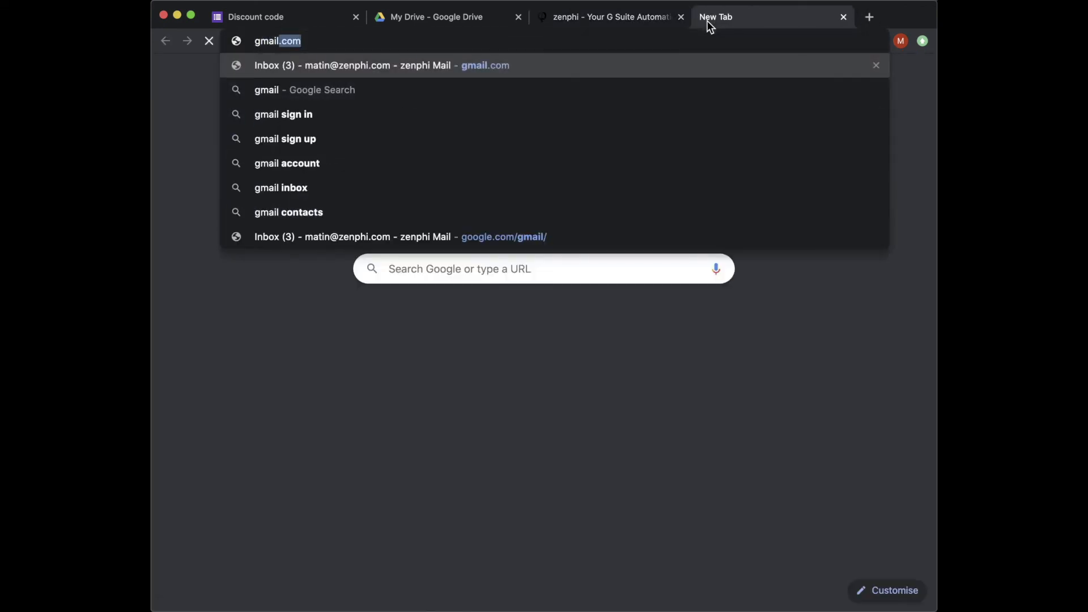
{"action": "key", "text": "Return"}
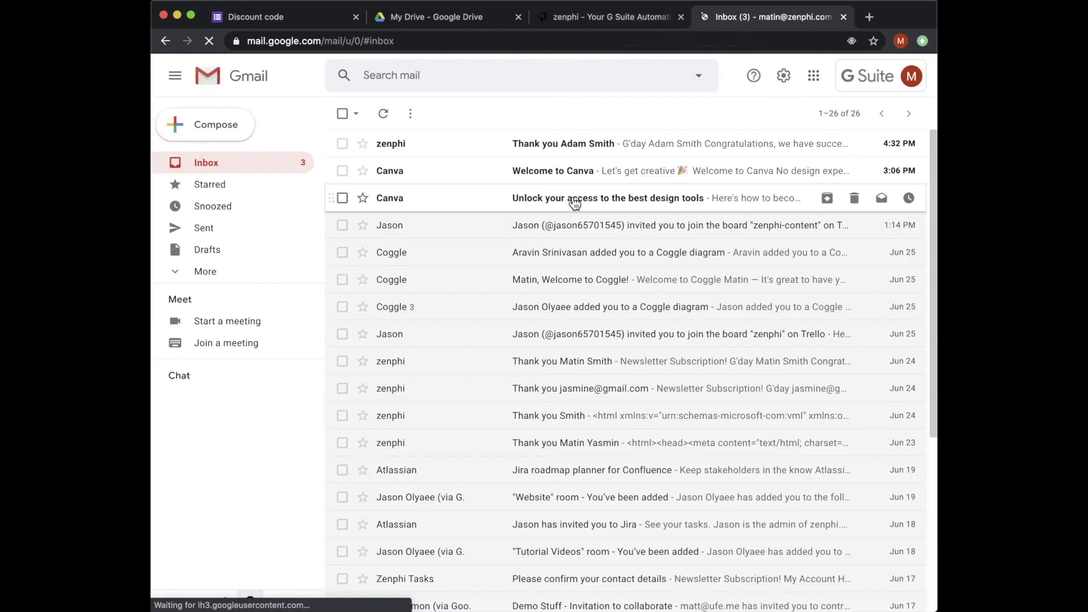
{"action": "left_click", "coordinate": [649, 146]}
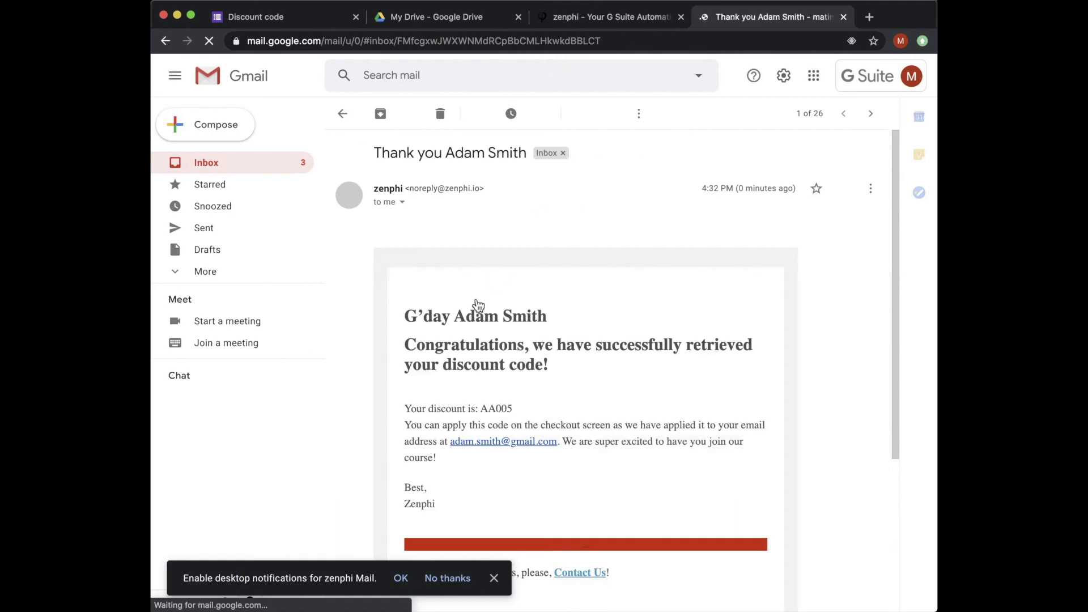